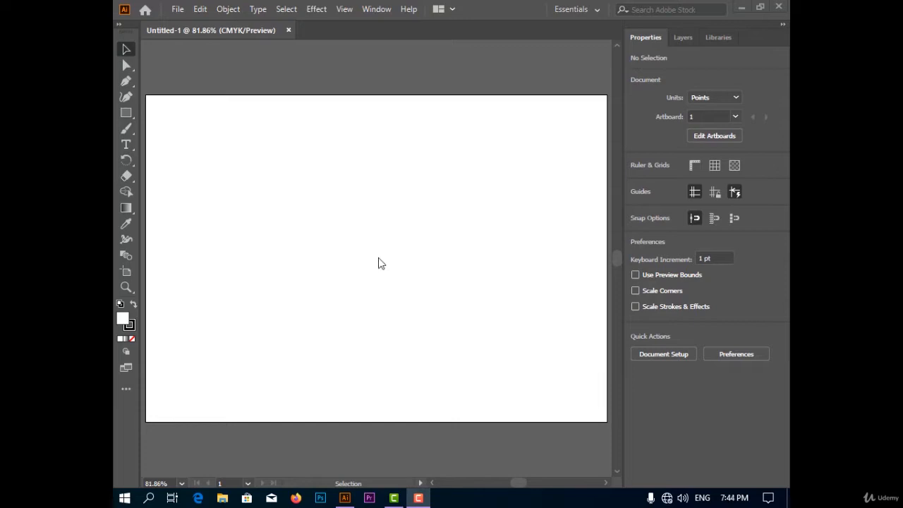
Step: Activate the Paintbrush tool and show the brush list for the document
{"action": "left_click", "coordinate": [131, 131]}
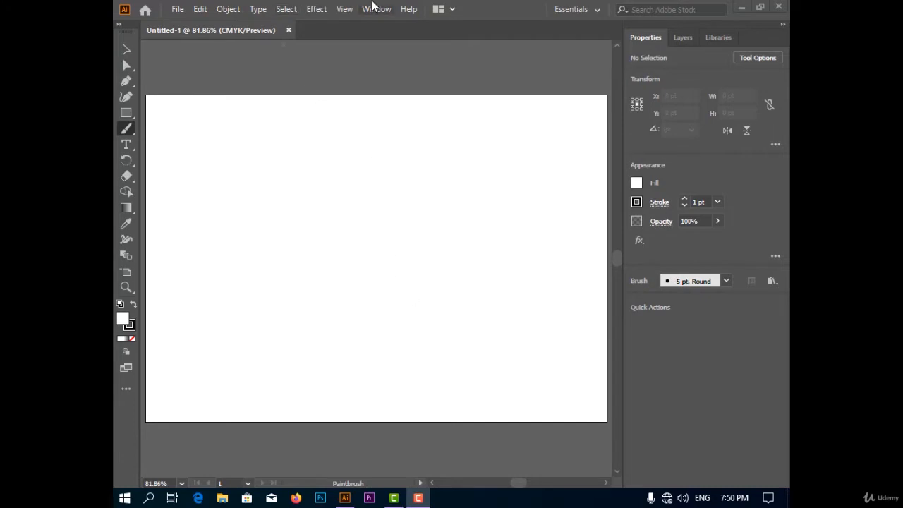
{"action": "left_click", "coordinate": [374, 9]}
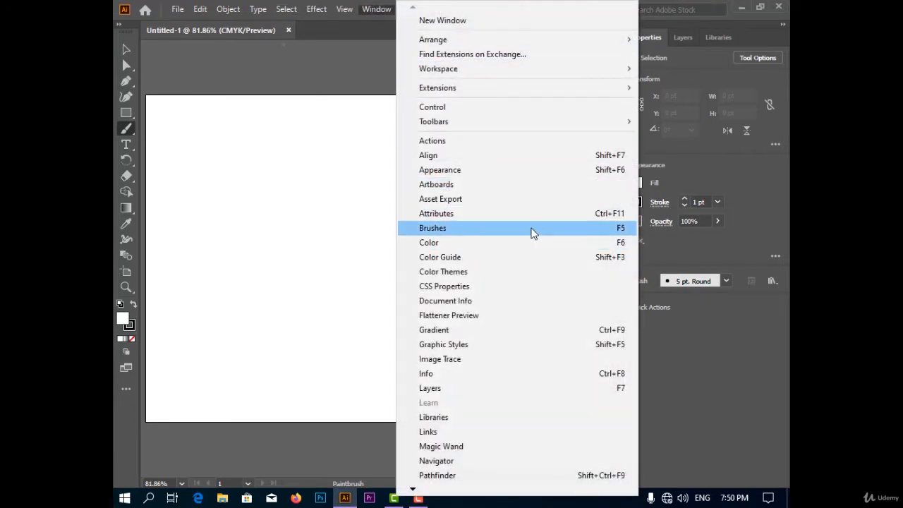
{"action": "left_click", "coordinate": [530, 229]}
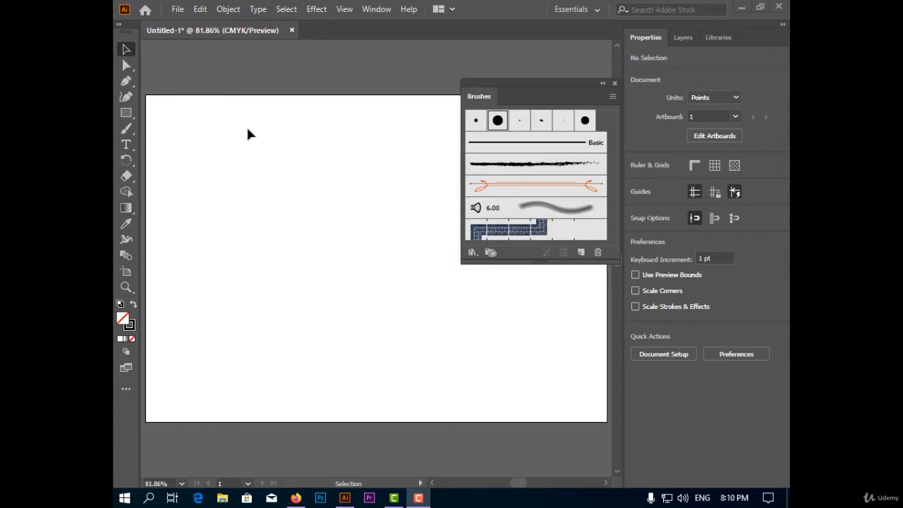
Step: Handwrite the word "Adobe" across the upper part of the artboard with the 15 pt. Round brush
{"action": "left_click", "coordinate": [497, 125]}
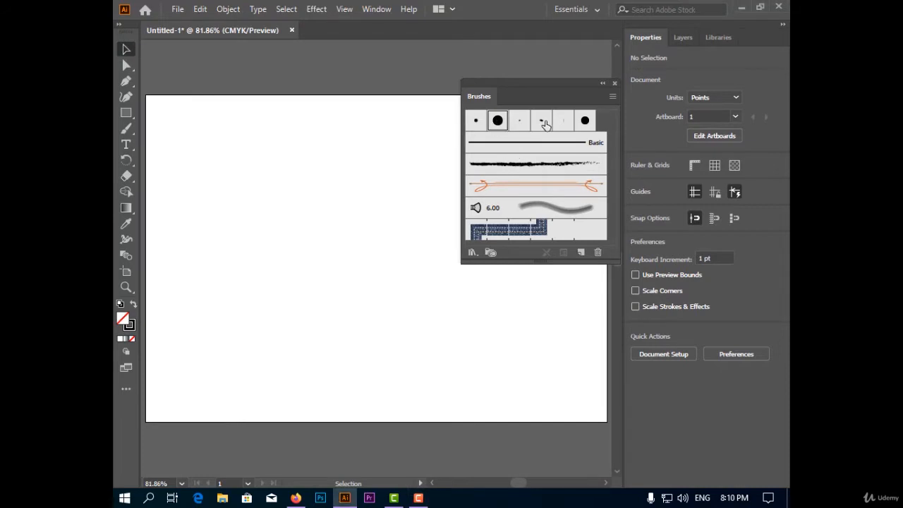
{"action": "left_click", "coordinate": [126, 129]}
{"action": "mouse_move", "coordinate": [182, 219]}
{"action": "left_mouse_down"}
{"action": "mouse_move", "coordinate": [175, 119]}
{"action": "mouse_move", "coordinate": [215, 194]}
{"action": "left_mouse_up"}
{"action": "left_click_drag", "start_coordinate": [156, 182], "coordinate": [224, 150]}
{"action": "left_click_drag", "start_coordinate": [227, 115], "coordinate": [252, 131]}
{"action": "mouse_move", "coordinate": [273, 167]}
{"action": "left_mouse_down"}
{"action": "mouse_move", "coordinate": [253, 149]}
{"action": "mouse_move", "coordinate": [317, 131]}
{"action": "mouse_move", "coordinate": [294, 135]}
{"action": "left_mouse_up"}
{"action": "mouse_move", "coordinate": [293, 104]}
{"action": "left_mouse_down"}
{"action": "mouse_move", "coordinate": [336, 132]}
{"action": "mouse_move", "coordinate": [375, 142]}
{"action": "mouse_move", "coordinate": [345, 148]}
{"action": "left_mouse_up"}
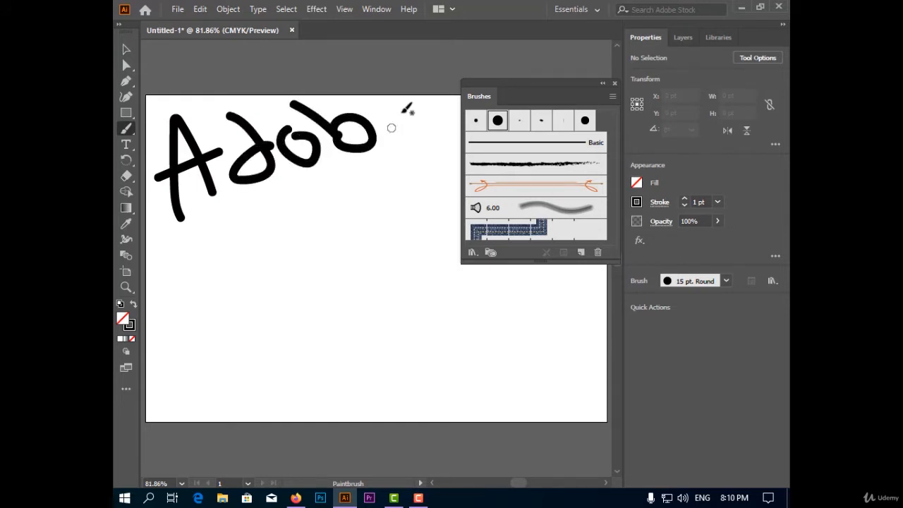
{"action": "mouse_move", "coordinate": [403, 110]}
{"action": "left_mouse_down"}
{"action": "mouse_move", "coordinate": [419, 131]}
{"action": "mouse_move", "coordinate": [355, 141]}
{"action": "left_mouse_up"}
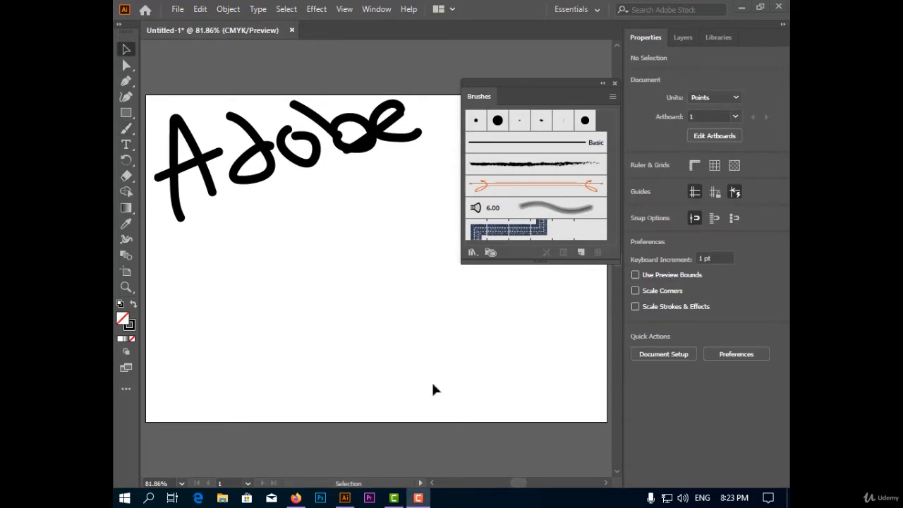
Step: Create a new calligraphic brush with a narrow, steeply angled tip, about 19% roundness and a size of 18 pt
{"action": "left_click", "coordinate": [581, 251]}
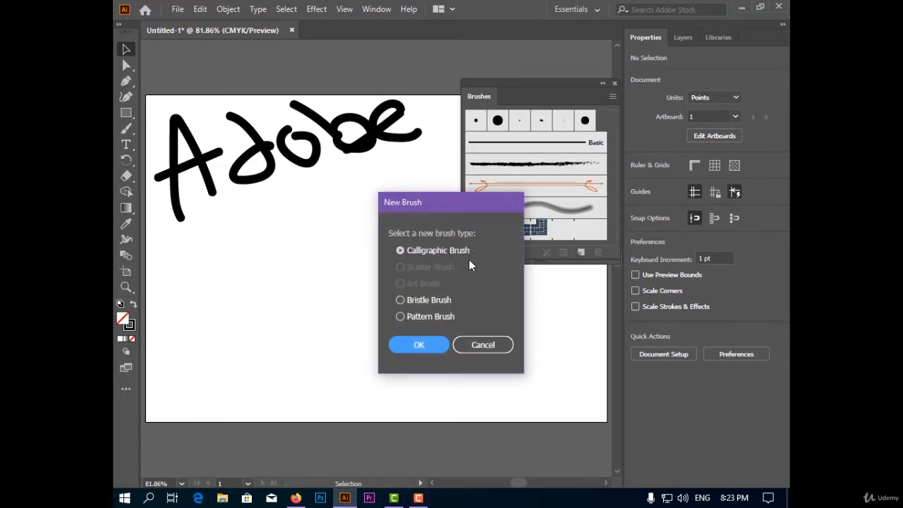
{"action": "left_click", "coordinate": [442, 342]}
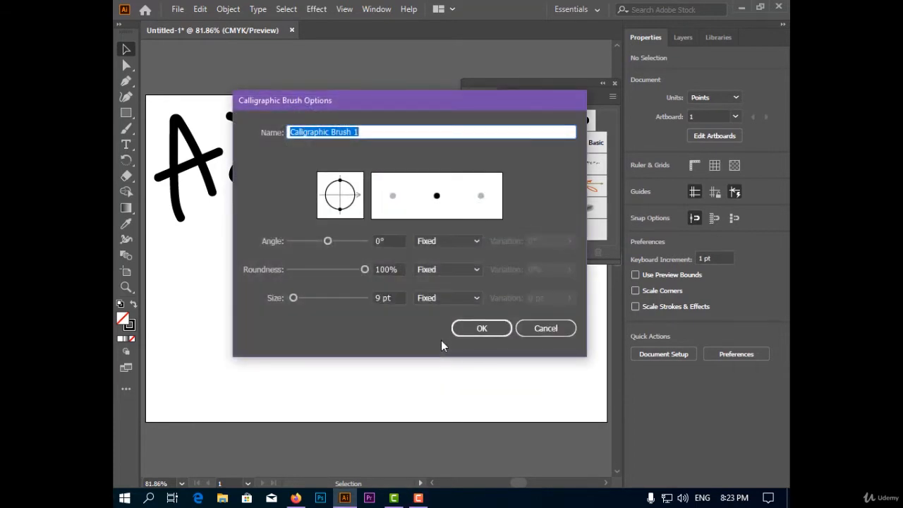
{"action": "left_click_drag", "start_coordinate": [394, 104], "coordinate": [424, 91]}
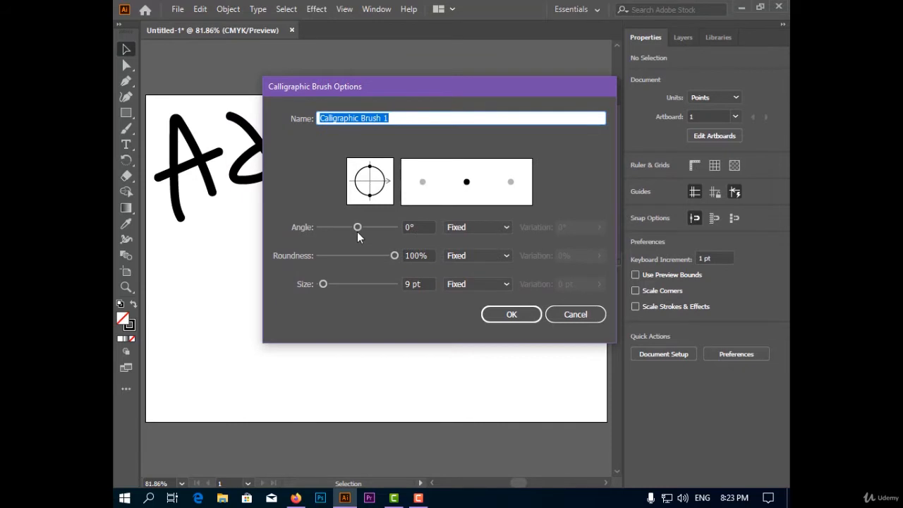
{"action": "mouse_move", "coordinate": [357, 232]}
{"action": "left_mouse_down"}
{"action": "mouse_move", "coordinate": [378, 230]}
{"action": "mouse_move", "coordinate": [391, 256]}
{"action": "mouse_move", "coordinate": [345, 257]}
{"action": "mouse_move", "coordinate": [327, 284]}
{"action": "left_mouse_up"}
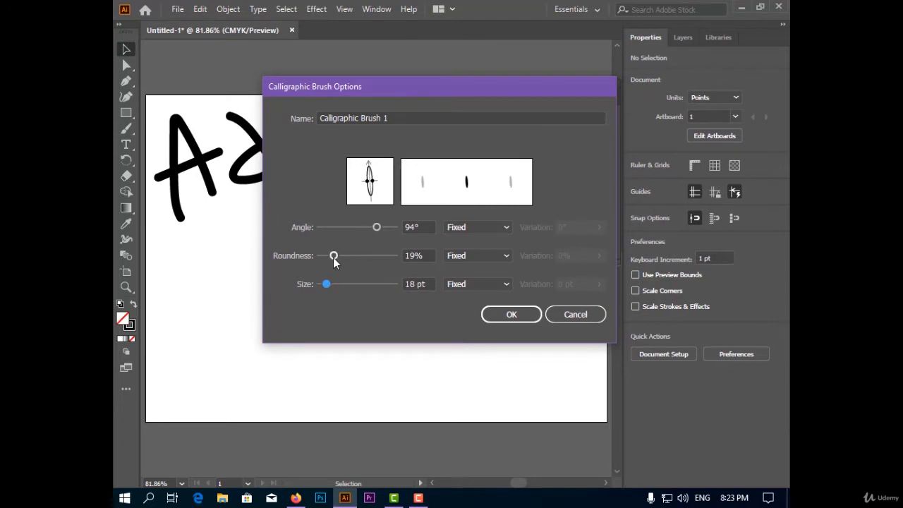
{"action": "left_click", "coordinate": [334, 256]}
{"action": "left_click_drag", "start_coordinate": [377, 228], "coordinate": [376, 230]}
{"action": "left_click", "coordinate": [512, 314]}
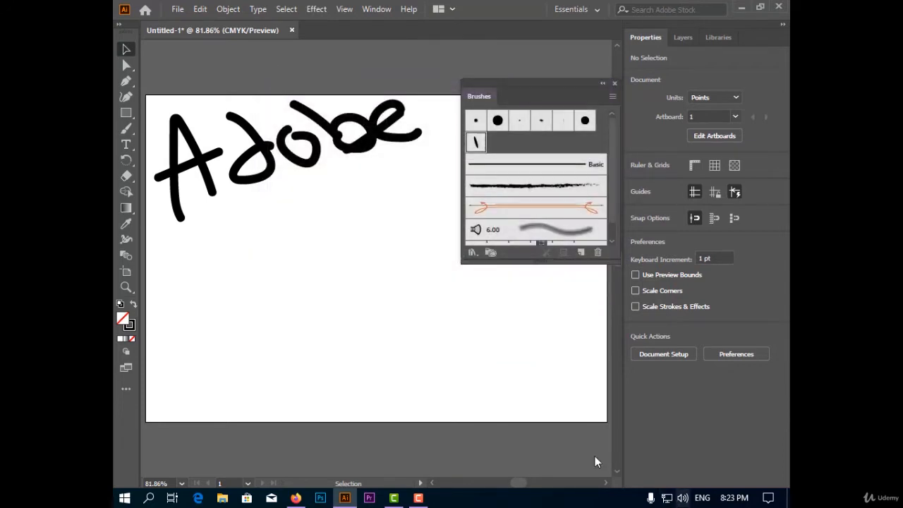
Step: Paint freehand lettering with the new calligraphic brush across the blank area below the word "Adobe"
{"action": "left_click", "coordinate": [126, 128]}
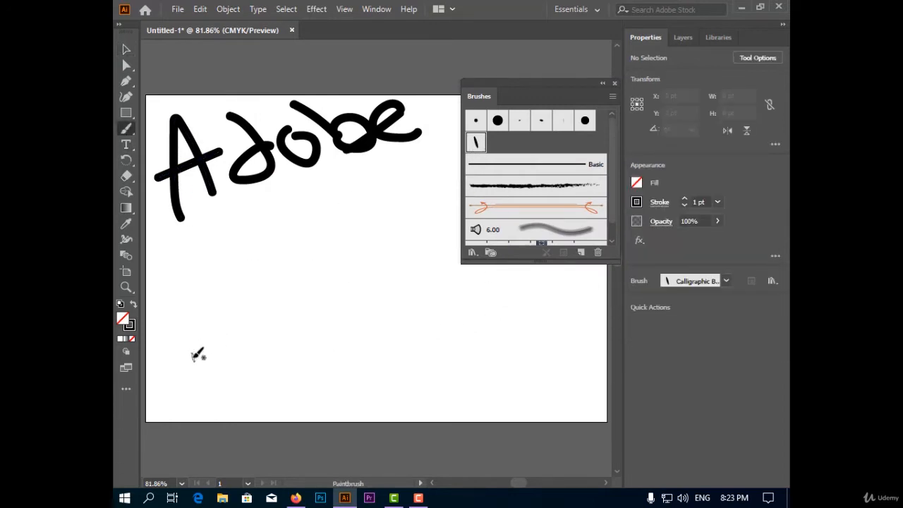
{"action": "mouse_move", "coordinate": [193, 359]}
{"action": "left_mouse_down"}
{"action": "mouse_move", "coordinate": [209, 277]}
{"action": "mouse_move", "coordinate": [235, 321]}
{"action": "mouse_move", "coordinate": [149, 302]}
{"action": "left_mouse_up"}
{"action": "mouse_move", "coordinate": [253, 223]}
{"action": "left_mouse_down"}
{"action": "mouse_move", "coordinate": [283, 330]}
{"action": "mouse_move", "coordinate": [287, 267]}
{"action": "mouse_move", "coordinate": [329, 285]}
{"action": "mouse_move", "coordinate": [315, 254]}
{"action": "left_mouse_up"}
{"action": "mouse_move", "coordinate": [317, 212]}
{"action": "left_mouse_down"}
{"action": "mouse_move", "coordinate": [345, 258]}
{"action": "mouse_move", "coordinate": [376, 260]}
{"action": "mouse_move", "coordinate": [350, 278]}
{"action": "left_mouse_up"}
{"action": "left_click_drag", "start_coordinate": [376, 244], "coordinate": [455, 266]}
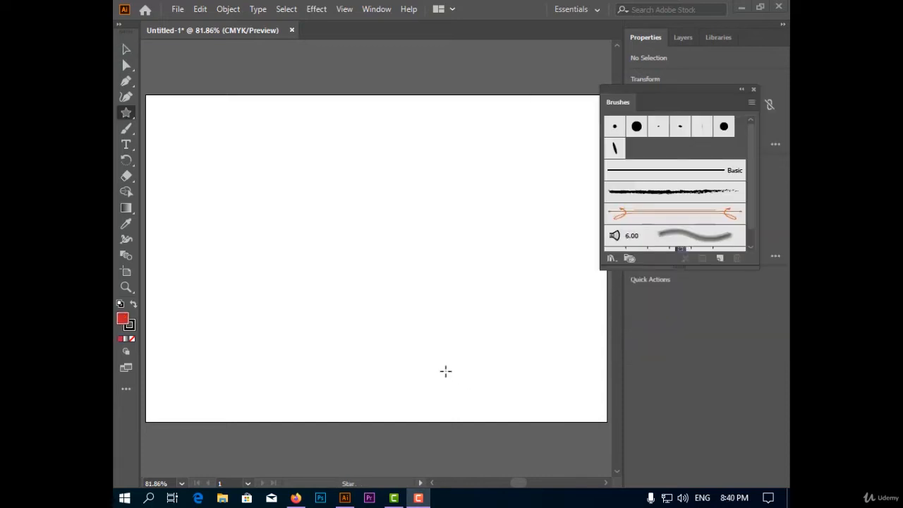
Step: Draw a red five-pointed star, scale it down to a small size and move it to the upper middle of the artboard
{"action": "left_click", "coordinate": [127, 115]}
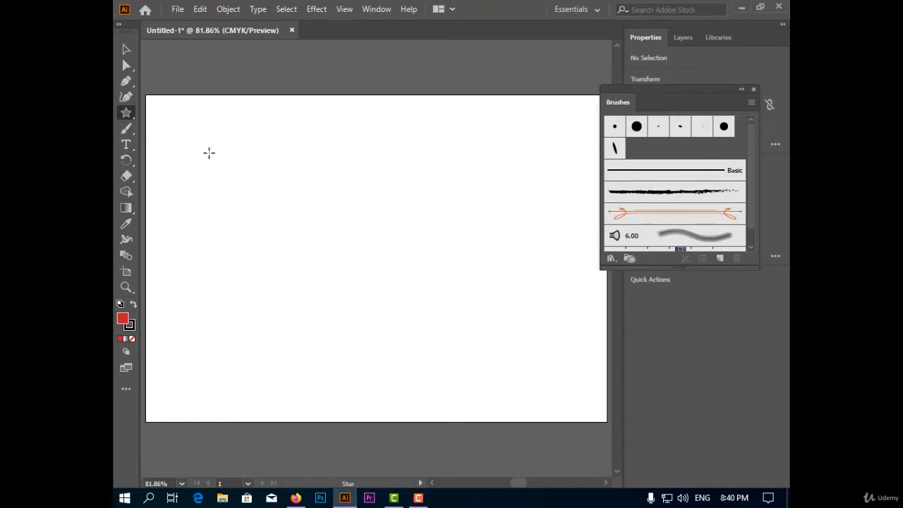
{"action": "left_click_drag", "start_coordinate": [207, 148], "coordinate": [269, 184]}
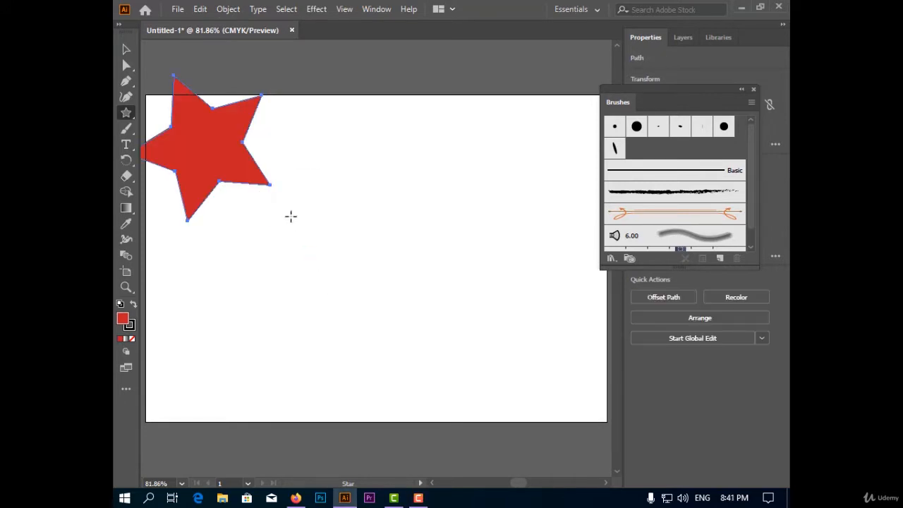
{"action": "key", "text": "v"}
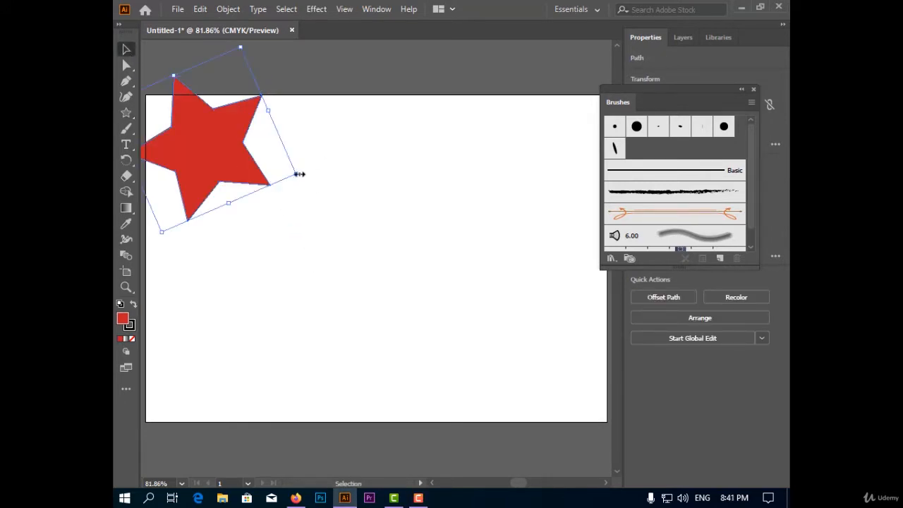
{"action": "left_click_drag", "start_coordinate": [298, 174], "coordinate": [215, 162]}
{"action": "left_click_drag", "start_coordinate": [189, 146], "coordinate": [359, 213]}
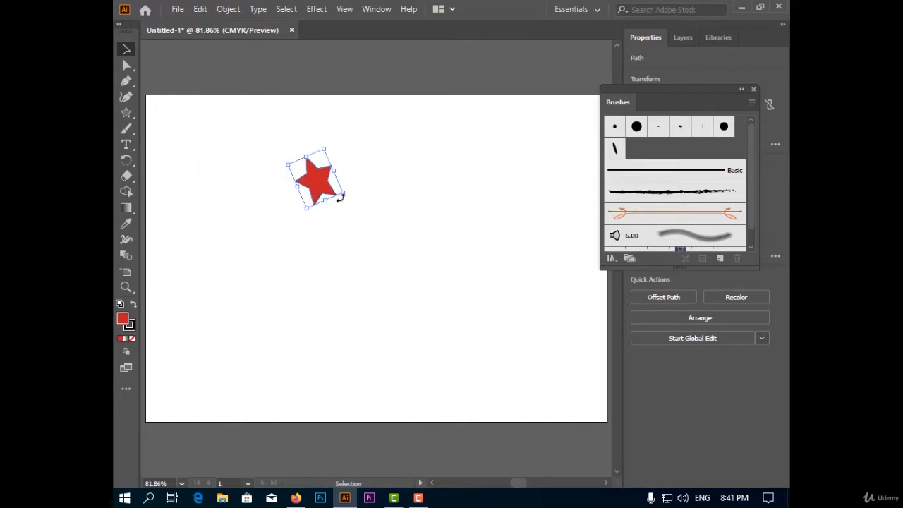
Step: Create a scatter brush from the star with default options and paint a diagonal curve with it from the artboard's upper right to lower left
{"action": "left_click", "coordinate": [720, 259]}
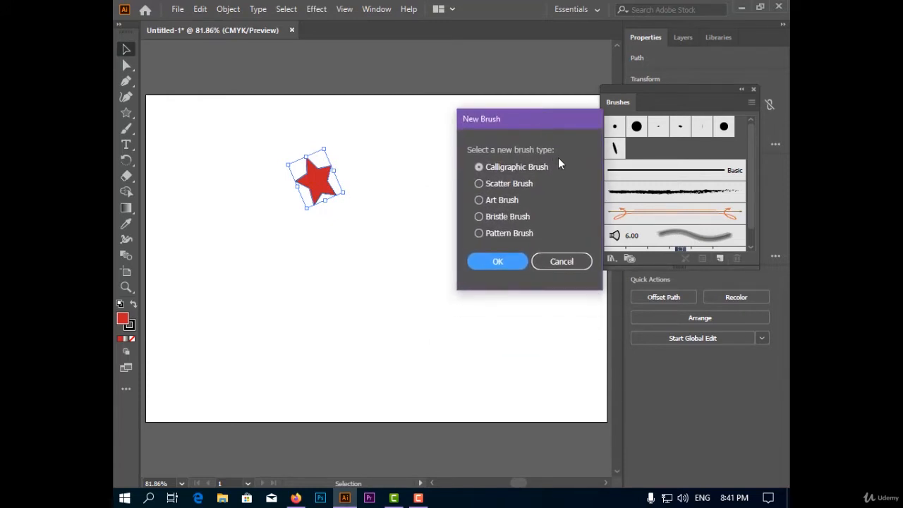
{"action": "left_click", "coordinate": [502, 184]}
{"action": "left_click", "coordinate": [515, 261]}
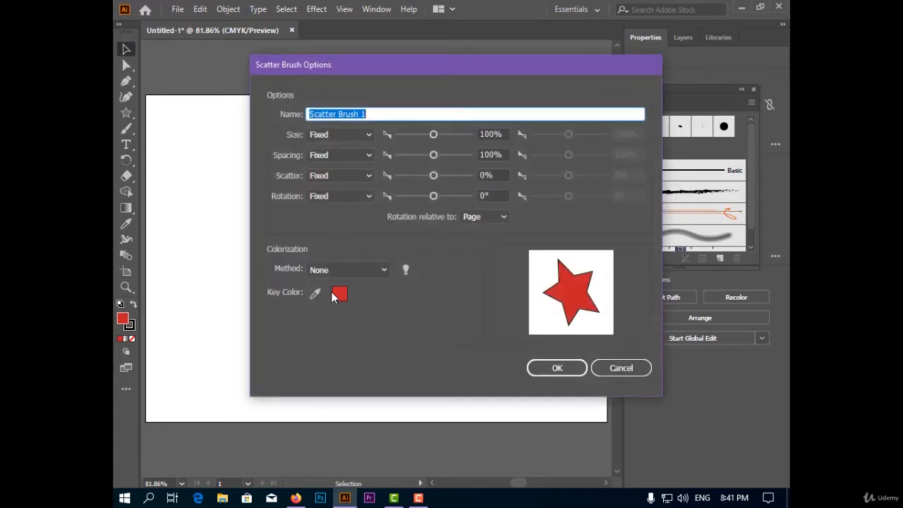
{"action": "left_click_drag", "start_coordinate": [404, 64], "coordinate": [394, 88]}
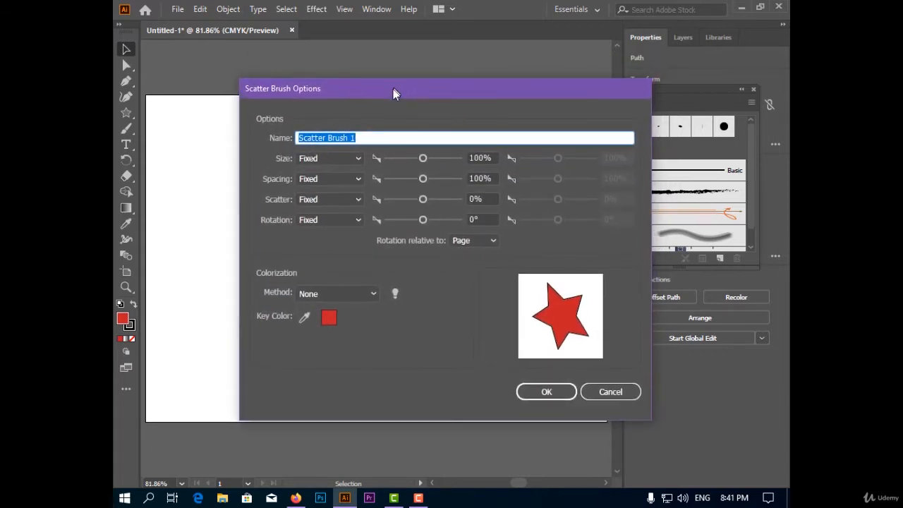
{"action": "left_click", "coordinate": [318, 160]}
{"action": "left_click", "coordinate": [479, 291]}
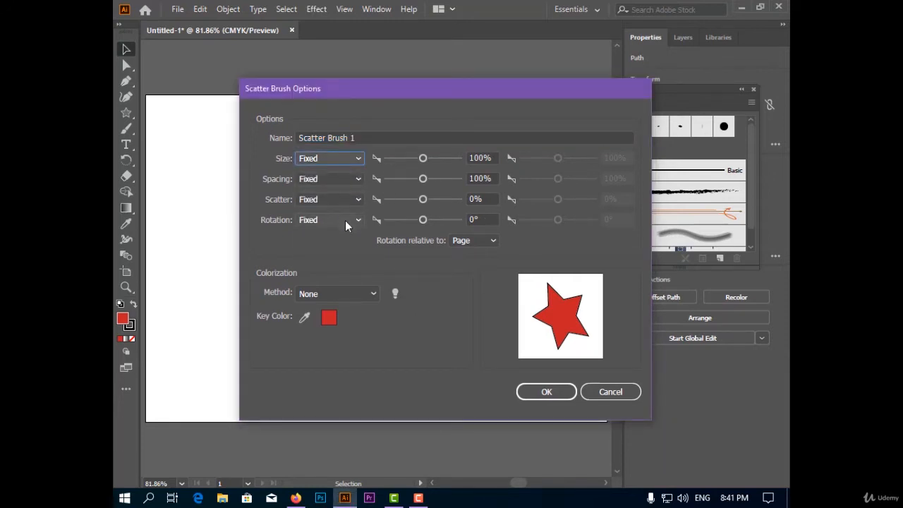
{"action": "left_click", "coordinate": [553, 397]}
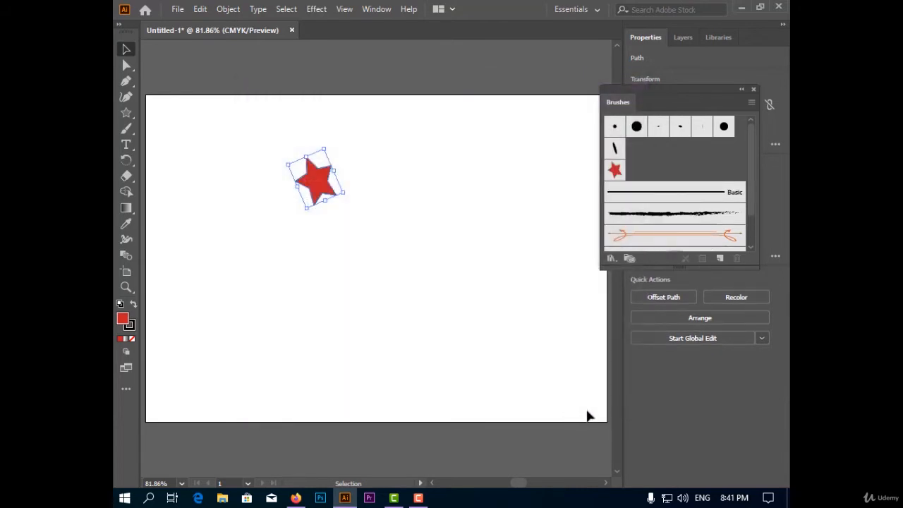
{"action": "left_click", "coordinate": [124, 131]}
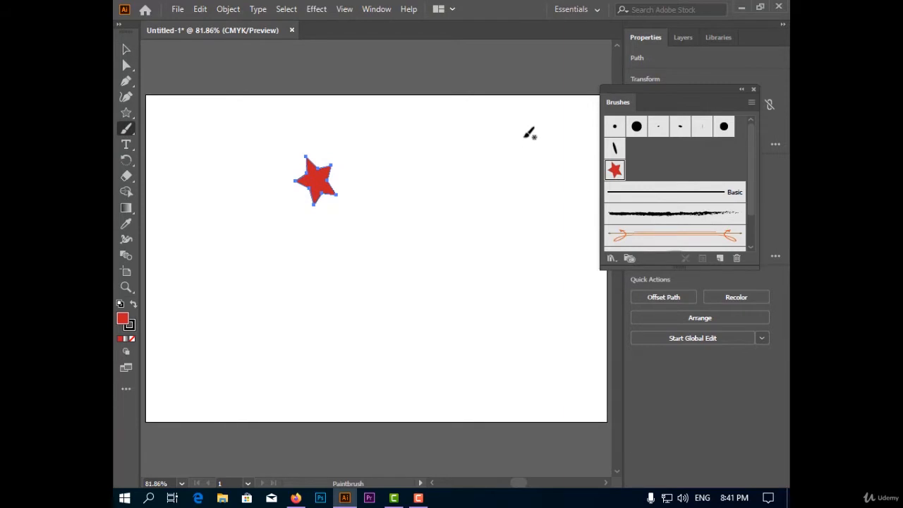
{"action": "mouse_move", "coordinate": [514, 132]}
{"action": "left_mouse_down"}
{"action": "mouse_move", "coordinate": [458, 191]}
{"action": "mouse_move", "coordinate": [390, 289]}
{"action": "mouse_move", "coordinate": [280, 342]}
{"action": "mouse_move", "coordinate": [210, 356]}
{"action": "left_mouse_up"}
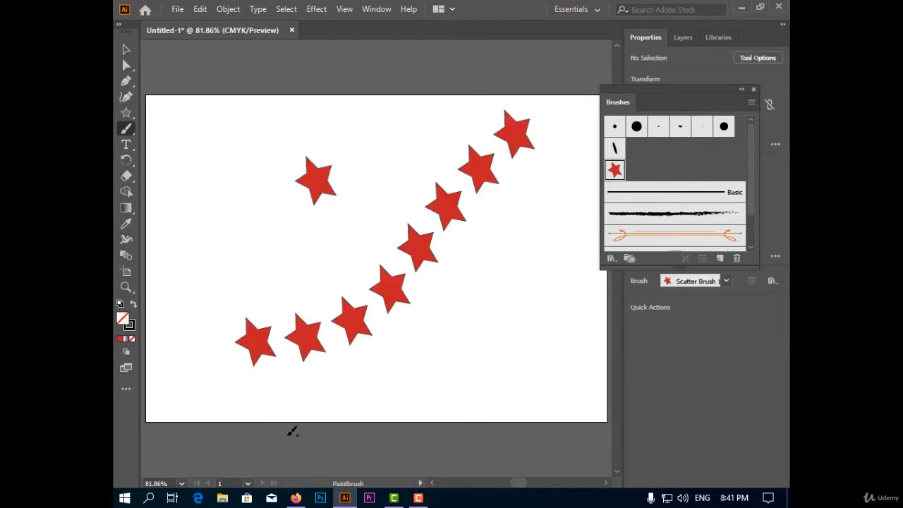
Step: Edit the star scatter brush so its size is Random, with values of 180% and 66%
{"action": "double_click", "coordinate": [611, 176]}
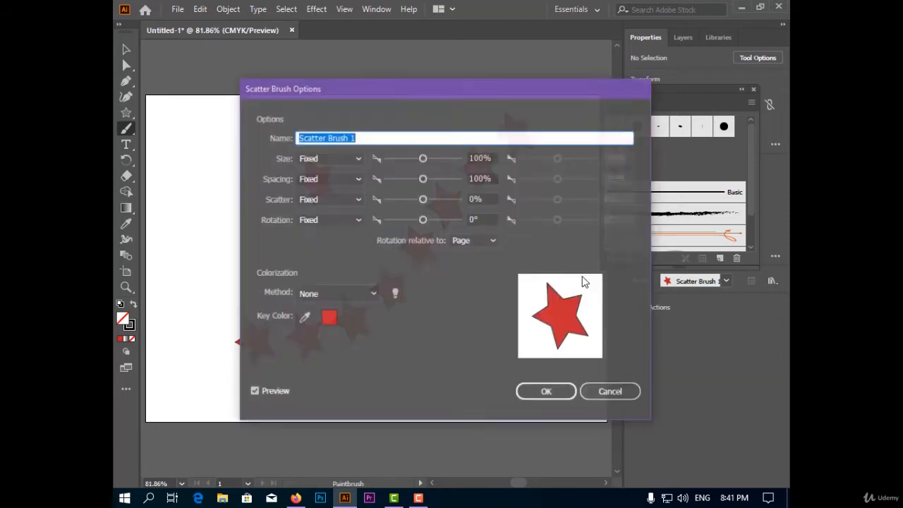
{"action": "left_click_drag", "start_coordinate": [390, 90], "coordinate": [597, 39]}
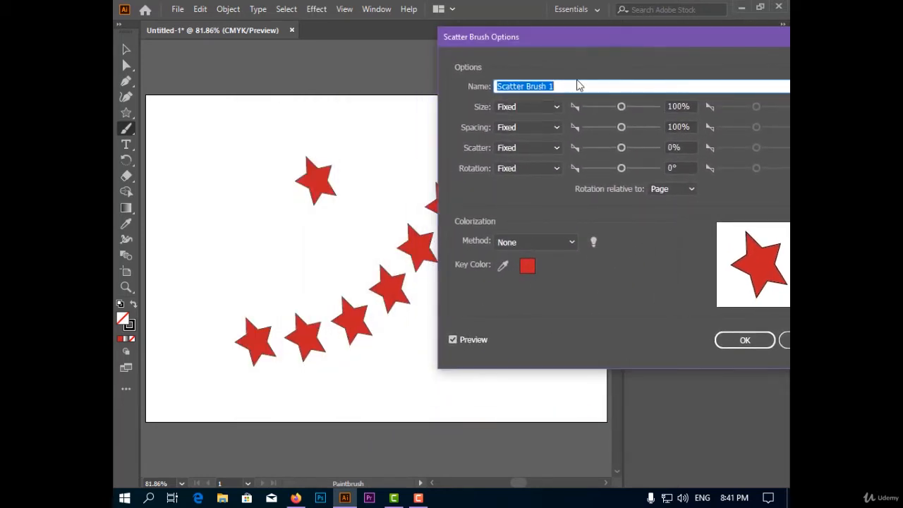
{"action": "mouse_move", "coordinate": [582, 45]}
{"action": "left_mouse_down"}
{"action": "mouse_move", "coordinate": [369, 295]}
{"action": "mouse_move", "coordinate": [347, 307]}
{"action": "left_mouse_up"}
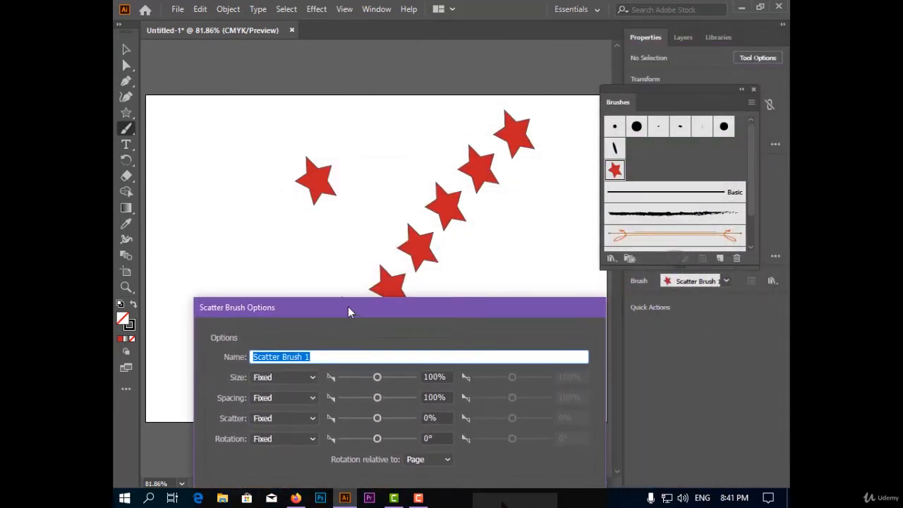
{"action": "mouse_move", "coordinate": [383, 378]}
{"action": "left_mouse_down"}
{"action": "mouse_move", "coordinate": [391, 380]}
{"action": "mouse_move", "coordinate": [378, 387]}
{"action": "left_mouse_up"}
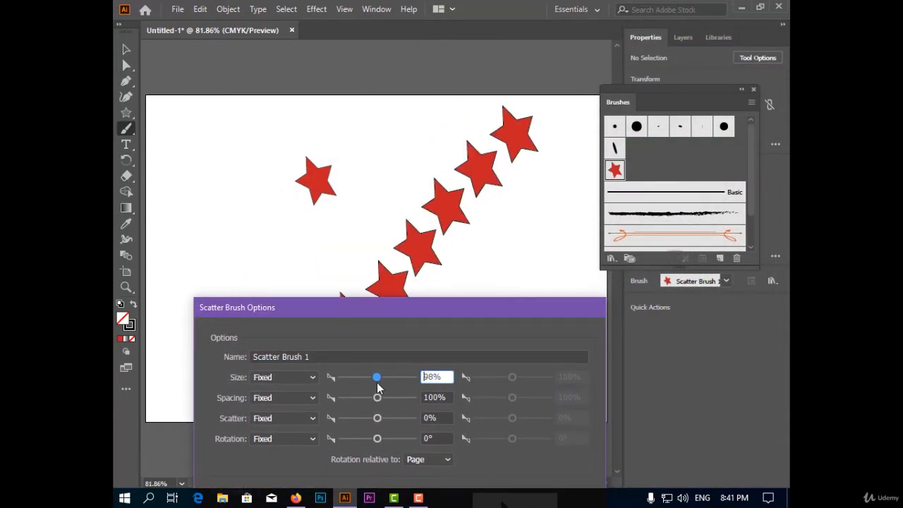
{"action": "left_click", "coordinate": [311, 378]}
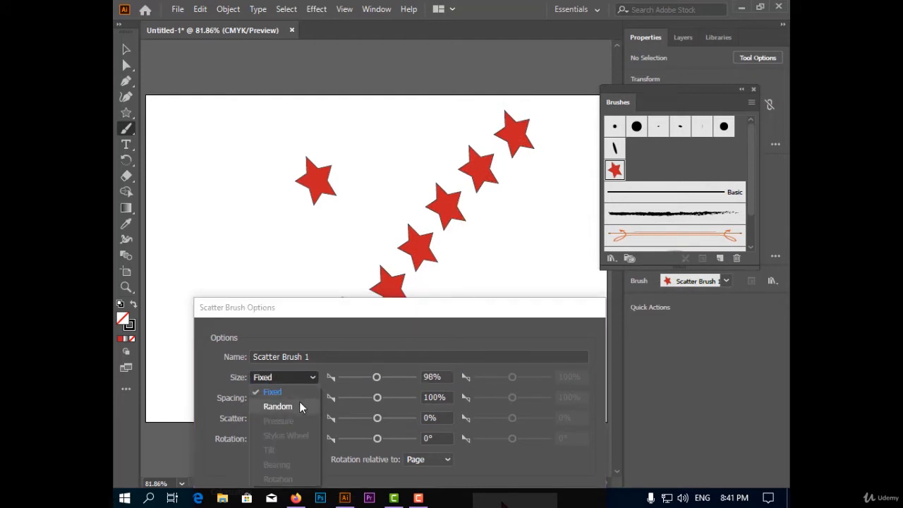
{"action": "left_click", "coordinate": [300, 406]}
{"action": "left_click_drag", "start_coordinate": [499, 377], "coordinate": [483, 379]}
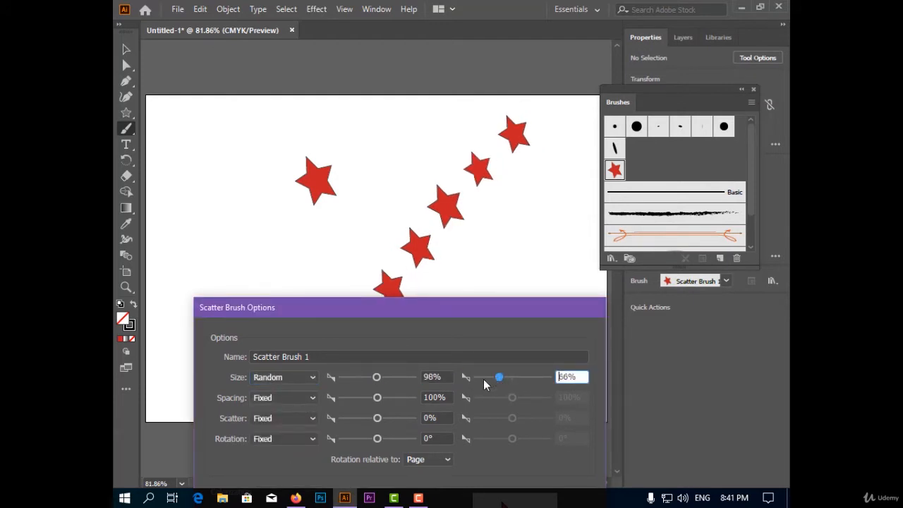
{"action": "left_click_drag", "start_coordinate": [377, 378], "coordinate": [381, 378]}
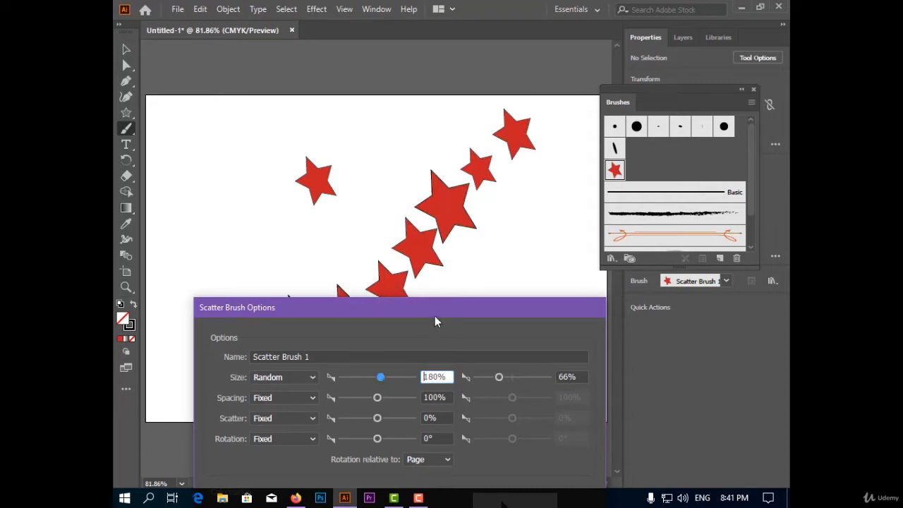
Step: Set the scatter brush's spacing to Random with a first value of 90%
{"action": "mouse_move", "coordinate": [453, 309]}
{"action": "left_mouse_down"}
{"action": "mouse_move", "coordinate": [644, 190]}
{"action": "mouse_move", "coordinate": [704, 81]}
{"action": "left_mouse_up"}
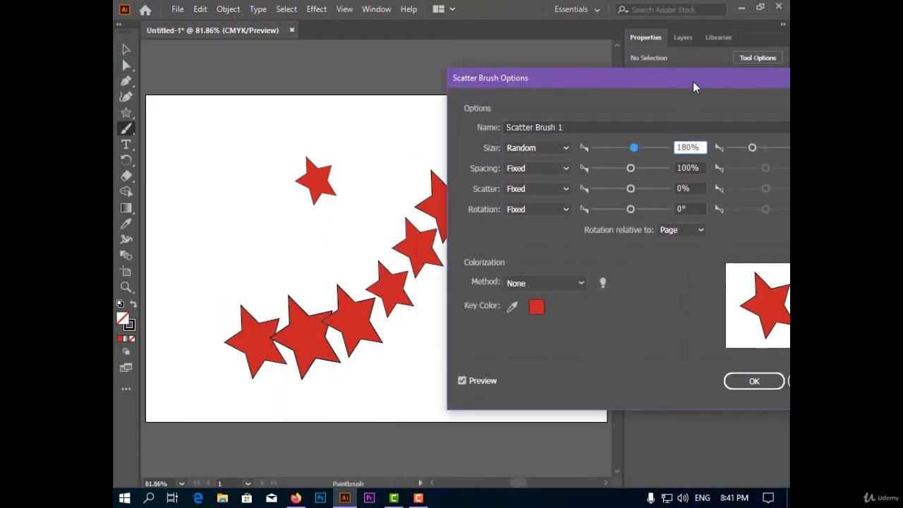
{"action": "left_click", "coordinate": [561, 171]}
{"action": "left_click", "coordinate": [632, 167]}
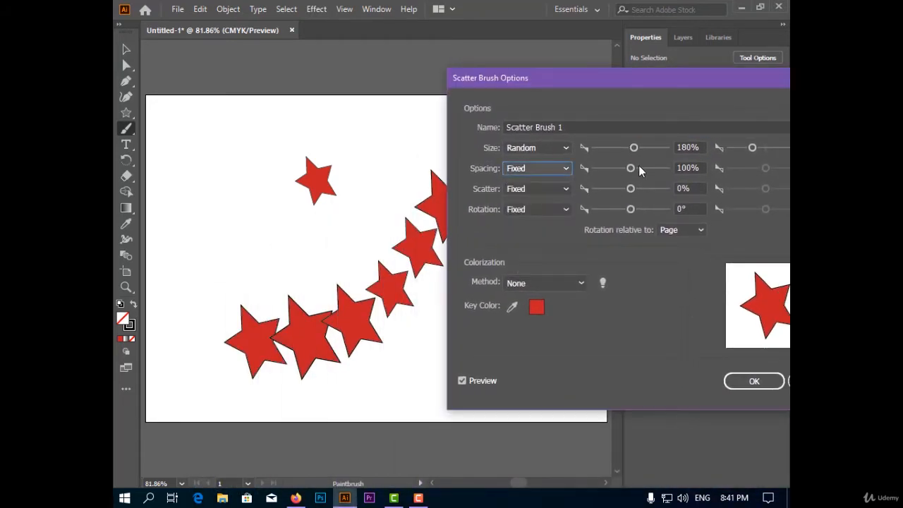
{"action": "left_click", "coordinate": [635, 169]}
{"action": "left_click_drag", "start_coordinate": [637, 173], "coordinate": [626, 173]}
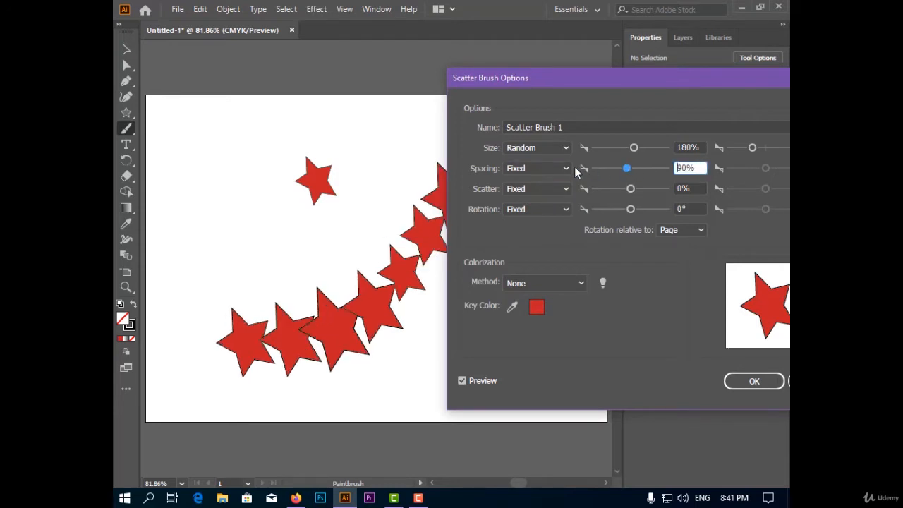
{"action": "left_click", "coordinate": [564, 169]}
{"action": "left_click", "coordinate": [530, 197]}
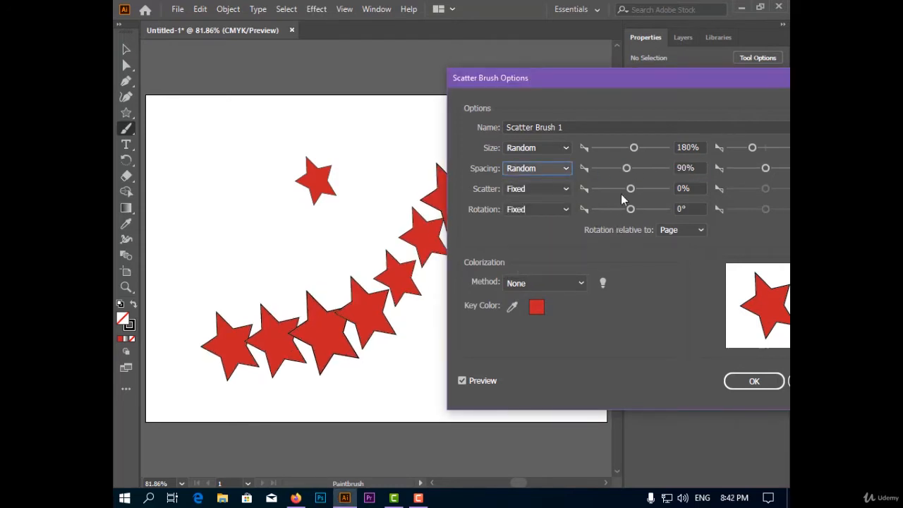
Step: Lower the star scatter brush's first random spacing value to 65% and raise its second spacing value slightly
{"action": "left_click", "coordinate": [633, 169]}
{"action": "left_click_drag", "start_coordinate": [648, 176], "coordinate": [617, 171]}
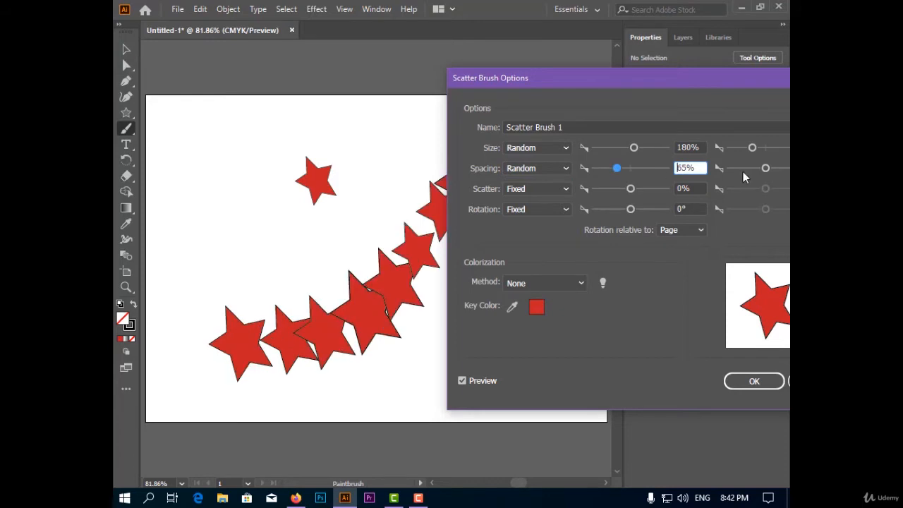
{"action": "left_click", "coordinate": [765, 170]}
{"action": "mouse_move", "coordinate": [765, 171]}
{"action": "left_mouse_down"}
{"action": "mouse_move", "coordinate": [757, 171]}
{"action": "mouse_move", "coordinate": [772, 172]}
{"action": "left_mouse_up"}
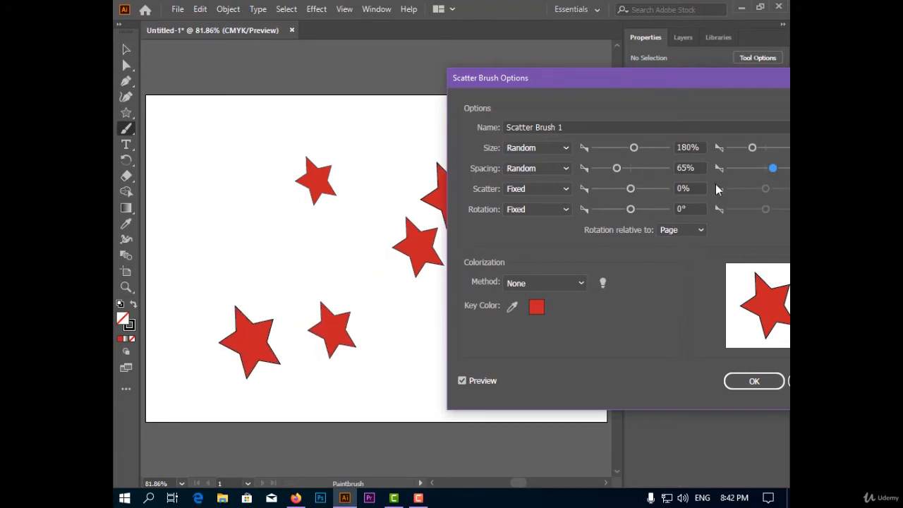
Step: Make the brush's scatter Random, with a first value of -222% and a slightly raised second value
{"action": "left_click", "coordinate": [564, 189]}
{"action": "left_click", "coordinate": [530, 218]}
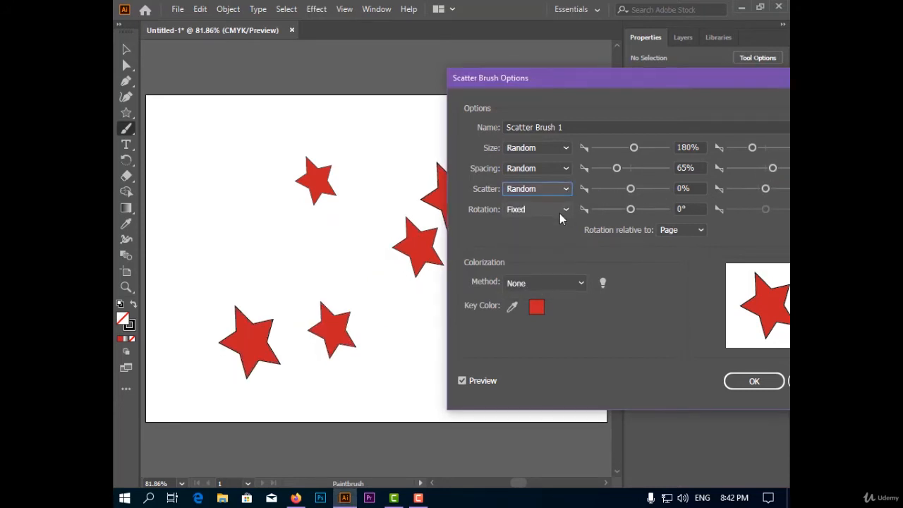
{"action": "mouse_move", "coordinate": [629, 189]}
{"action": "left_mouse_down"}
{"action": "mouse_move", "coordinate": [642, 191]}
{"action": "mouse_move", "coordinate": [624, 191]}
{"action": "left_mouse_up"}
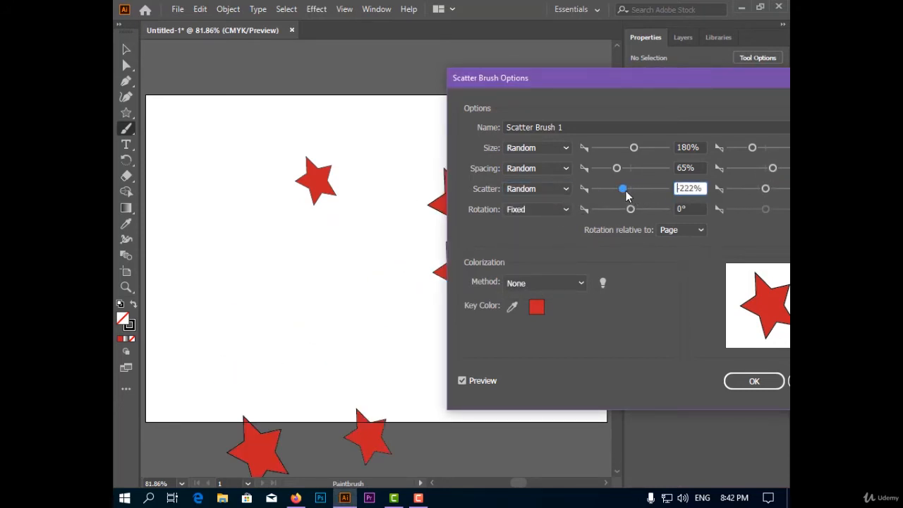
{"action": "mouse_move", "coordinate": [766, 191]}
{"action": "left_mouse_down"}
{"action": "mouse_move", "coordinate": [780, 191]}
{"action": "mouse_move", "coordinate": [757, 196]}
{"action": "mouse_move", "coordinate": [769, 198]}
{"action": "left_mouse_up"}
Step: Make the brush's rotation Random, with a first value of 80° and an increased second value
{"action": "left_click", "coordinate": [565, 209]}
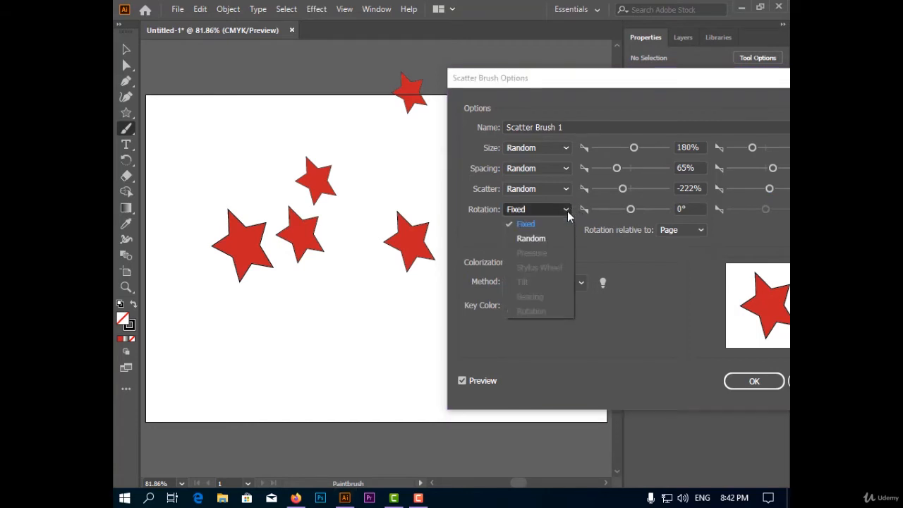
{"action": "left_click", "coordinate": [560, 233]}
{"action": "left_click_drag", "start_coordinate": [631, 209], "coordinate": [648, 211]}
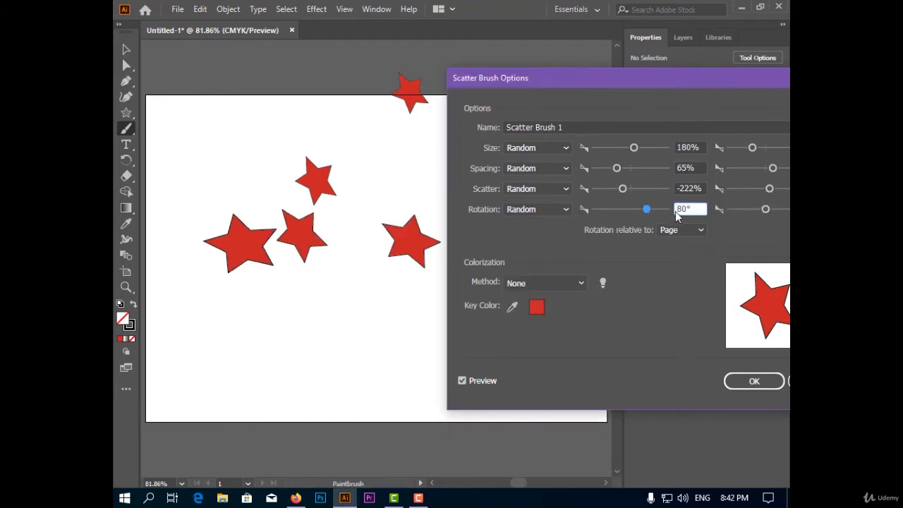
{"action": "left_click_drag", "start_coordinate": [765, 210], "coordinate": [781, 209]}
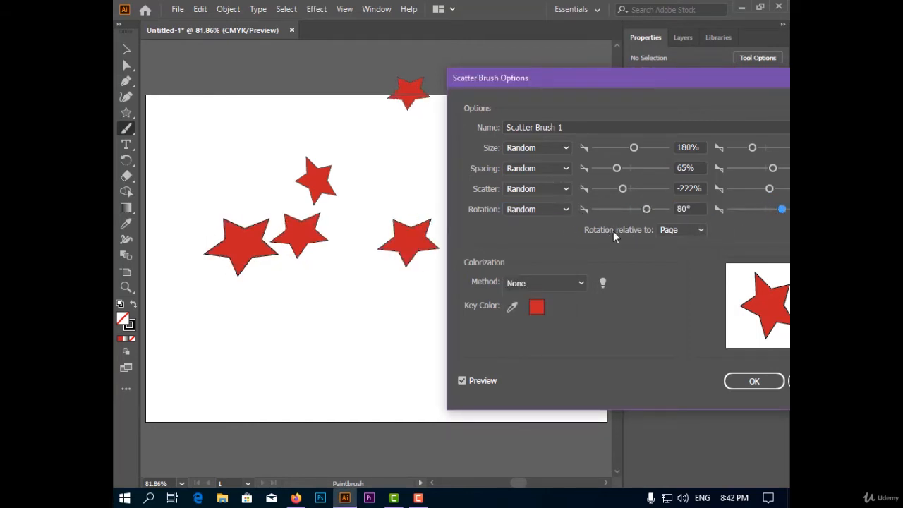
Step: Make the star rotation relative to Path and apply the brush changes to the existing strokes
{"action": "left_click", "coordinate": [680, 230]}
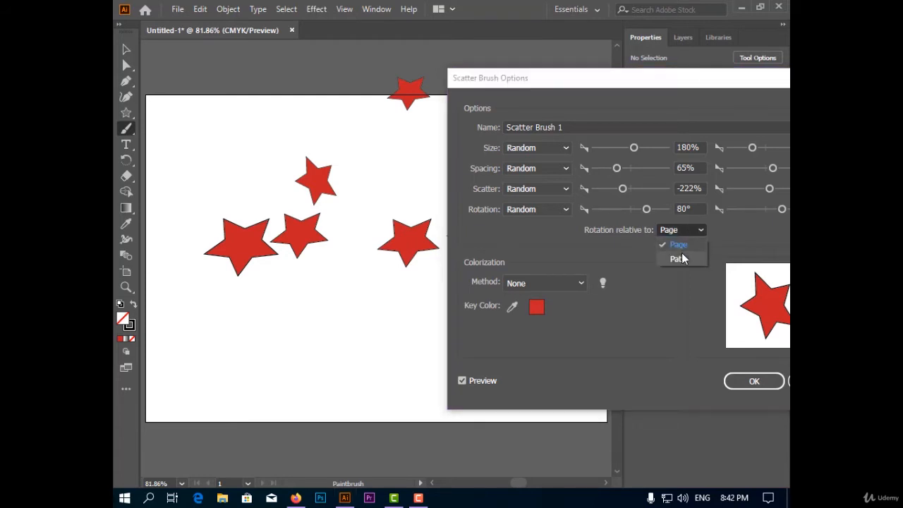
{"action": "left_click", "coordinate": [680, 258]}
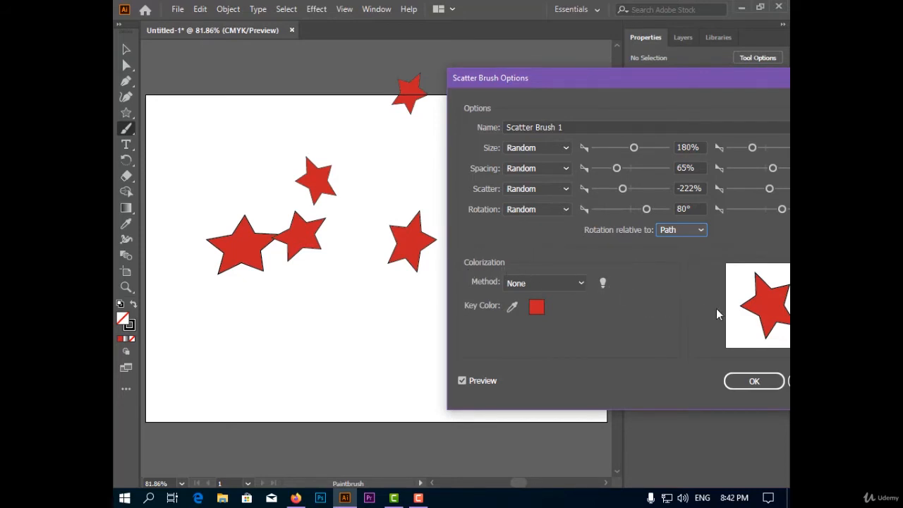
{"action": "left_click", "coordinate": [754, 381]}
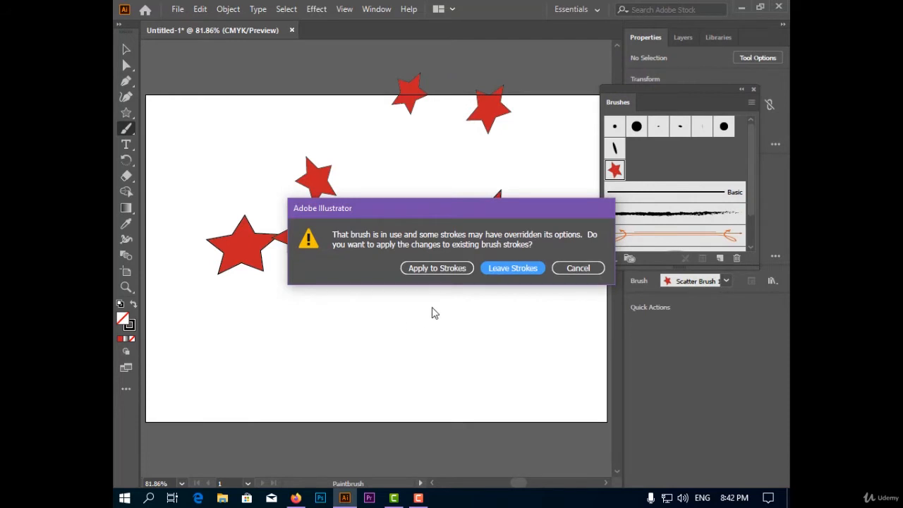
{"action": "left_click", "coordinate": [438, 267]}
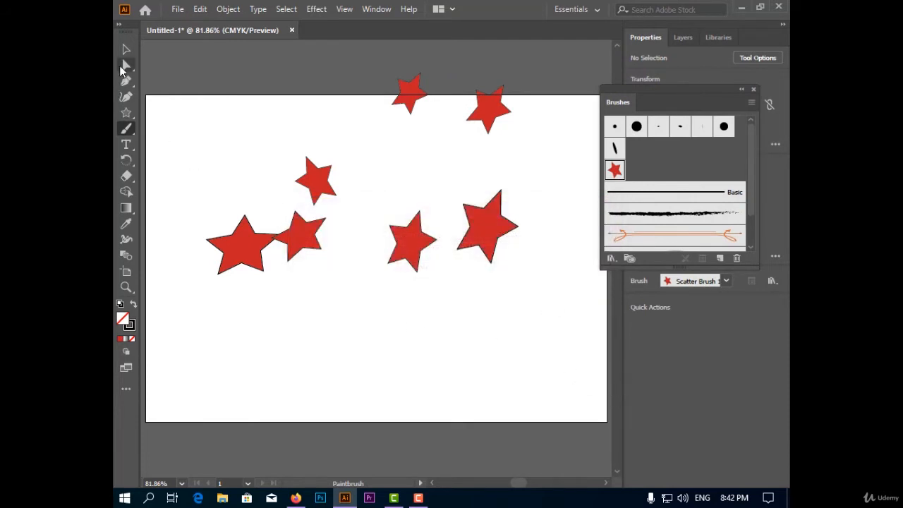
Step: Move the scattered star stroke down so its stars lie within the artboard, and deselect it
{"action": "left_click", "coordinate": [126, 49]}
{"action": "left_click_drag", "start_coordinate": [417, 240], "coordinate": [417, 279]}
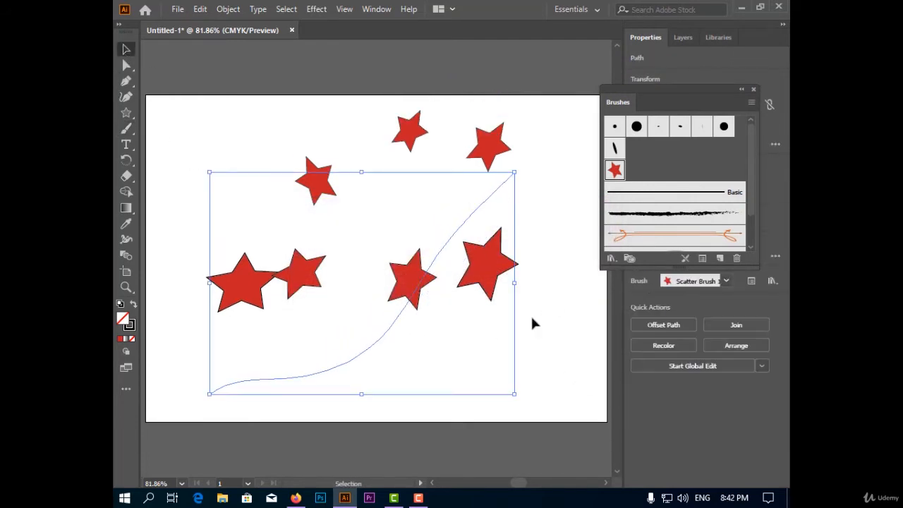
{"action": "left_click", "coordinate": [621, 386]}
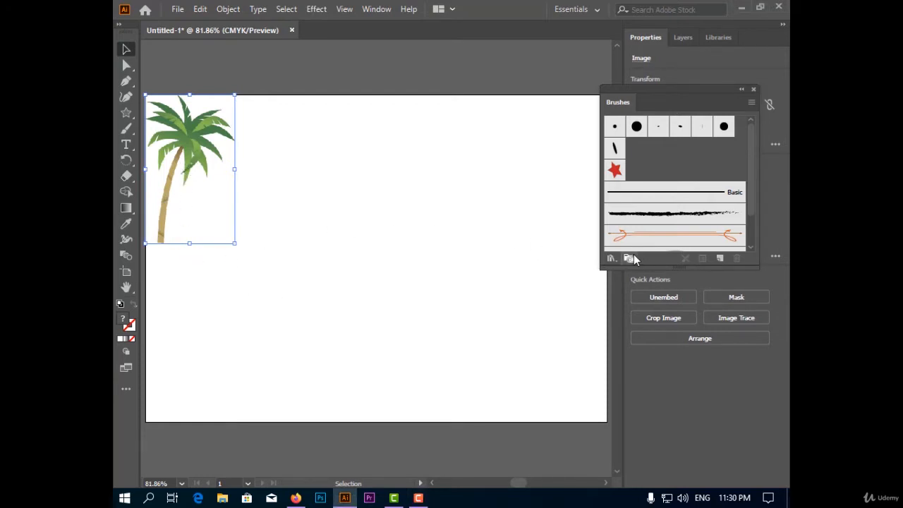
Step: Create an art brush from the selected palm tree image with the default options
{"action": "left_click", "coordinate": [718, 258]}
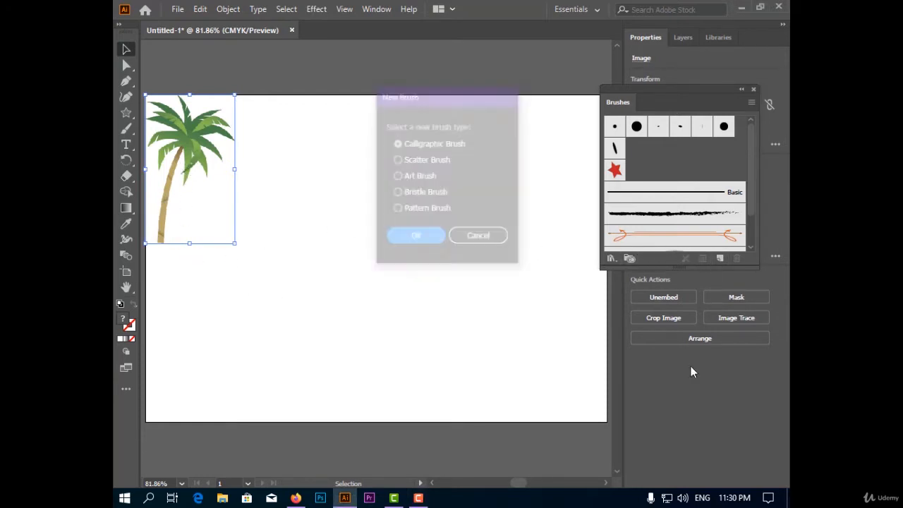
{"action": "left_click", "coordinate": [433, 177]}
{"action": "left_click", "coordinate": [424, 243]}
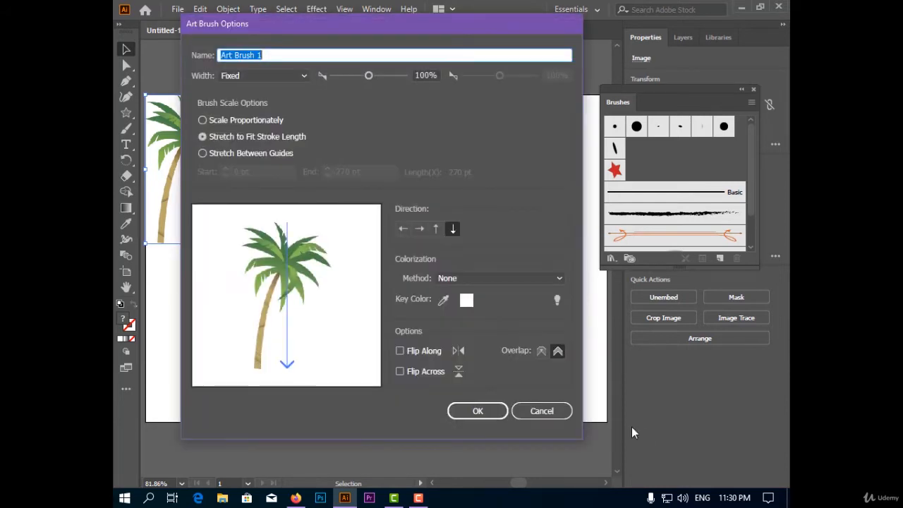
{"action": "left_click", "coordinate": [491, 414]}
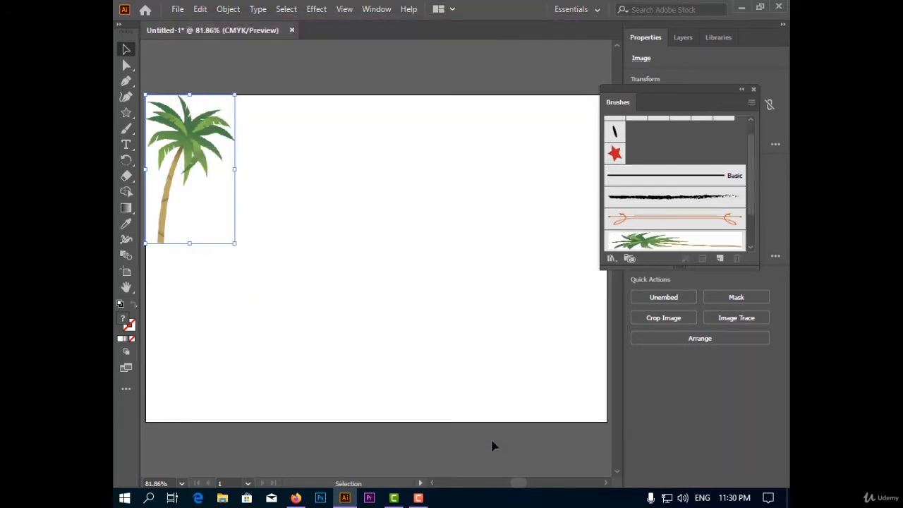
Step: Paint a diagonal curved stroke with the palm tree brush, move it toward the artboard's left side and deselect it
{"action": "left_click", "coordinate": [125, 136]}
{"action": "mouse_move", "coordinate": [540, 145]}
{"action": "left_mouse_down"}
{"action": "mouse_move", "coordinate": [371, 254]}
{"action": "mouse_move", "coordinate": [286, 350]}
{"action": "left_mouse_up"}
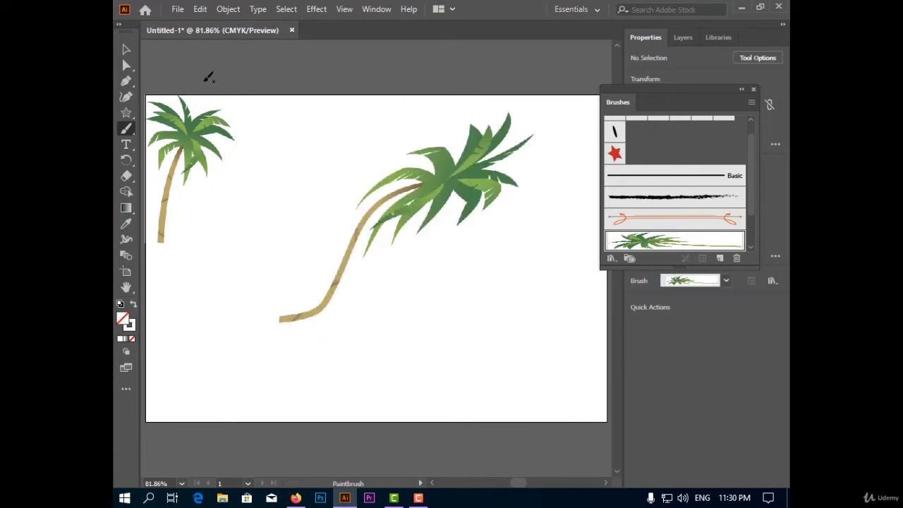
{"action": "left_click", "coordinate": [126, 50]}
{"action": "mouse_move", "coordinate": [419, 198]}
{"action": "left_mouse_down"}
{"action": "mouse_move", "coordinate": [282, 231]}
{"action": "mouse_move", "coordinate": [313, 211]}
{"action": "left_mouse_up"}
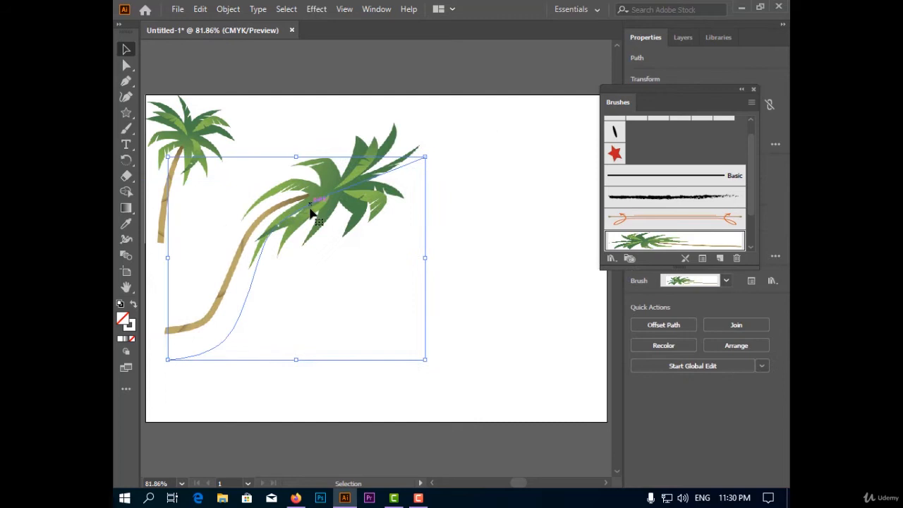
{"action": "left_click", "coordinate": [467, 251]}
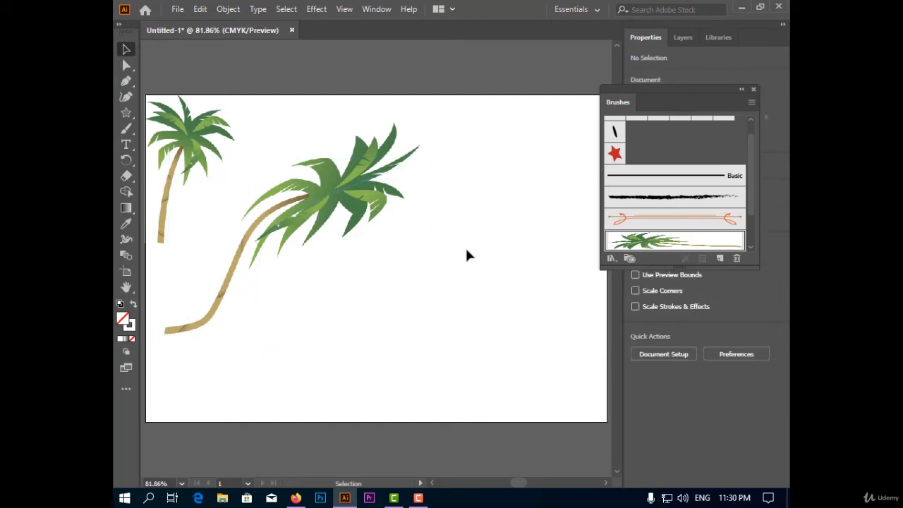
Step: Edit the palm tree art brush with preview, trying a fixed width of 168% and settling on 52%
{"action": "double_click", "coordinate": [674, 243]}
{"action": "left_click_drag", "start_coordinate": [307, 31], "coordinate": [543, 23]}
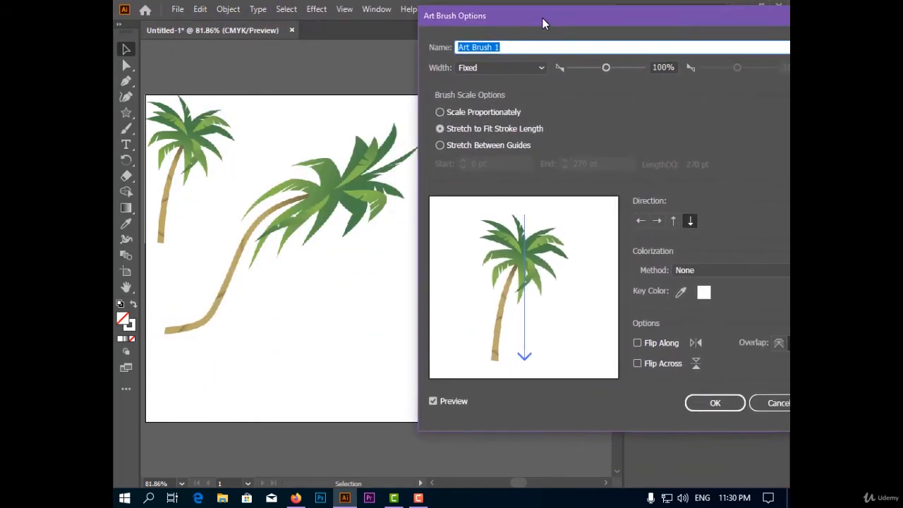
{"action": "left_click", "coordinate": [477, 71]}
{"action": "left_click", "coordinate": [481, 83]}
{"action": "left_click_drag", "start_coordinate": [605, 68], "coordinate": [616, 67]}
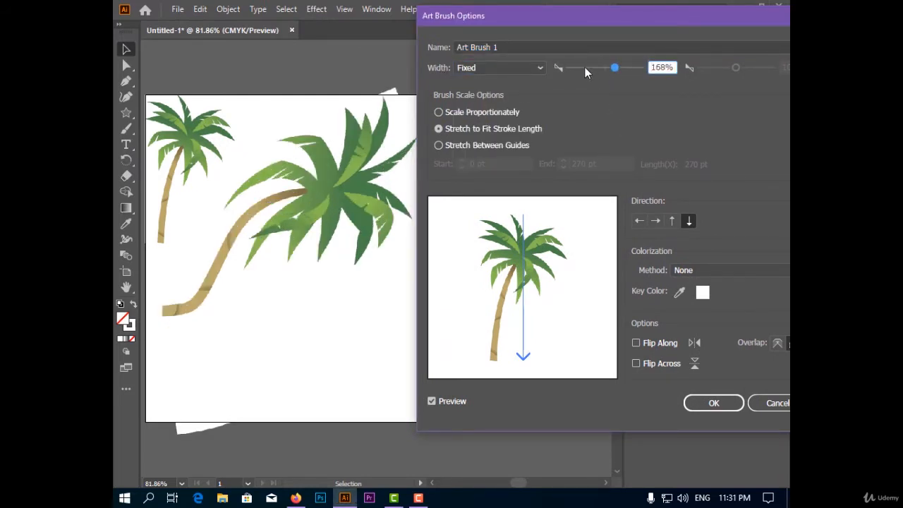
{"action": "left_click_drag", "start_coordinate": [613, 69], "coordinate": [589, 69]}
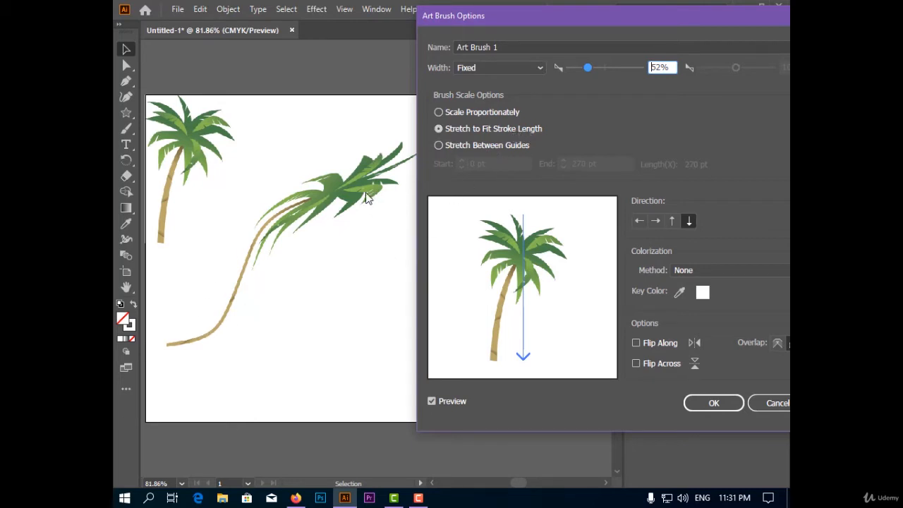
Step: Scale the palm brush with Stretch Between Guides, its start guide at 185.081 pt on the trunk, and apply the change to existing strokes
{"action": "left_click", "coordinate": [447, 145]}
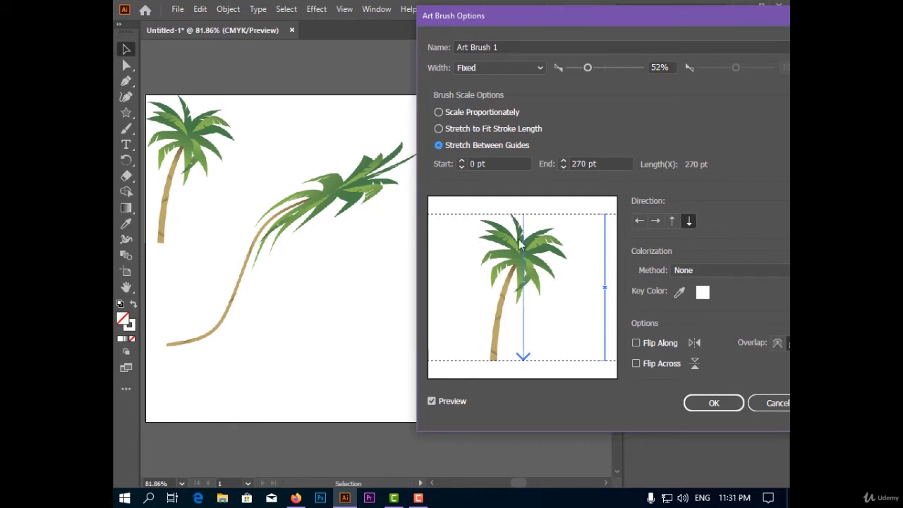
{"action": "mouse_move", "coordinate": [522, 214]}
{"action": "left_mouse_down"}
{"action": "mouse_move", "coordinate": [530, 315]}
{"action": "mouse_move", "coordinate": [497, 326]}
{"action": "left_mouse_up"}
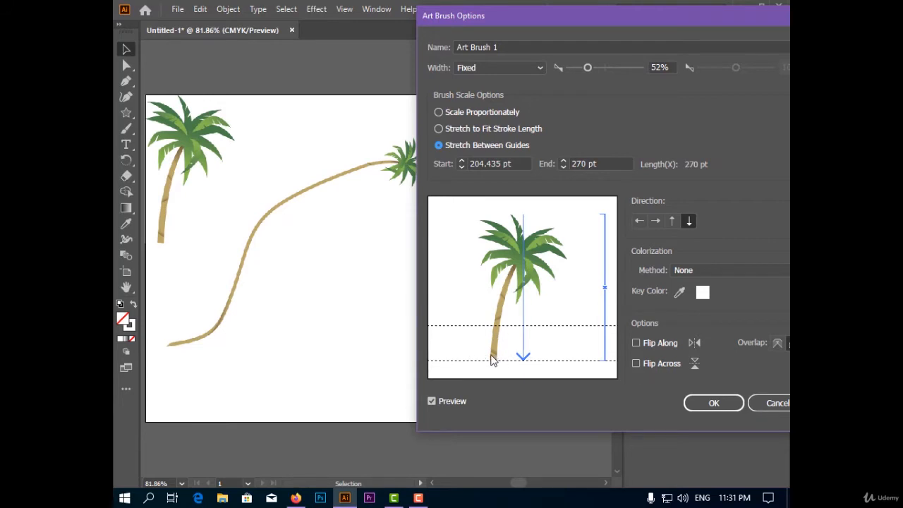
{"action": "left_click_drag", "start_coordinate": [509, 325], "coordinate": [508, 315]}
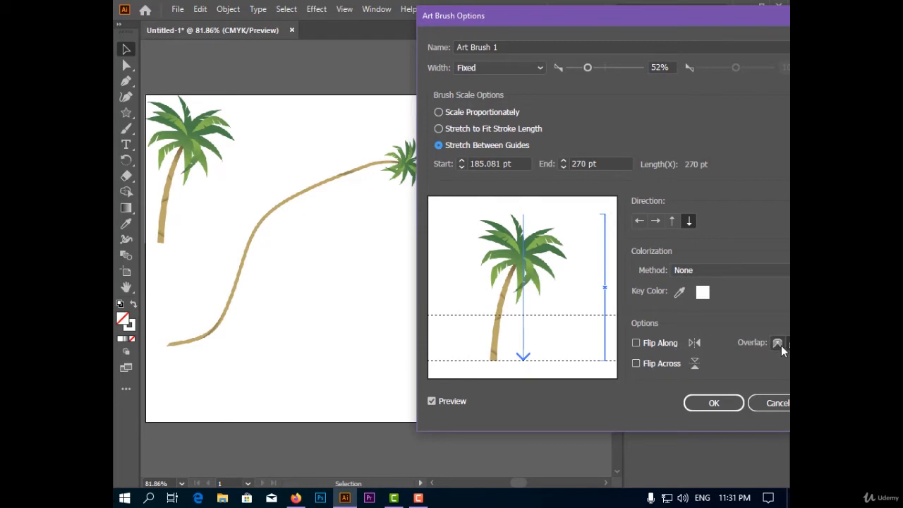
{"action": "left_click", "coordinate": [729, 405]}
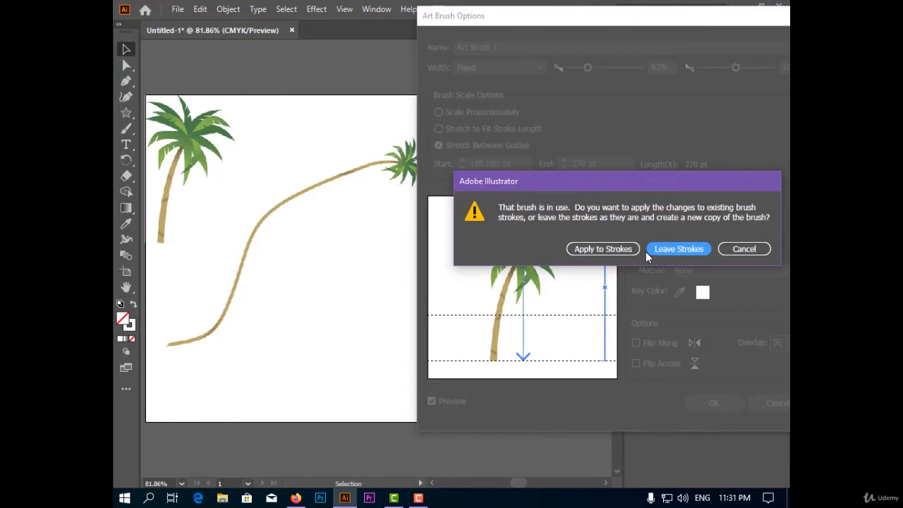
{"action": "left_click", "coordinate": [601, 249]}
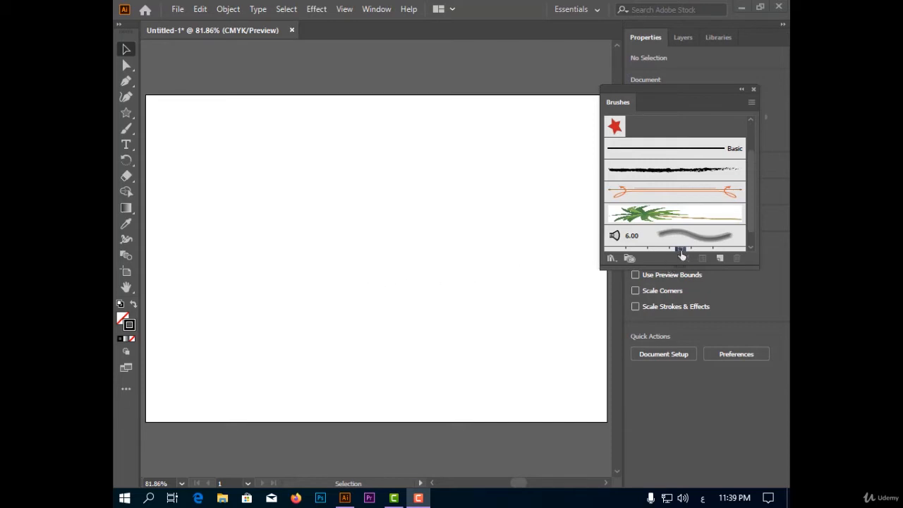
Step: Paint two long winding strokes across the empty artboard with the 6.00 bristle brush
{"action": "scroll", "coordinate": [683, 243], "scroll_direction": "down", "scroll_amount": 1}
{"action": "left_click", "coordinate": [693, 218]}
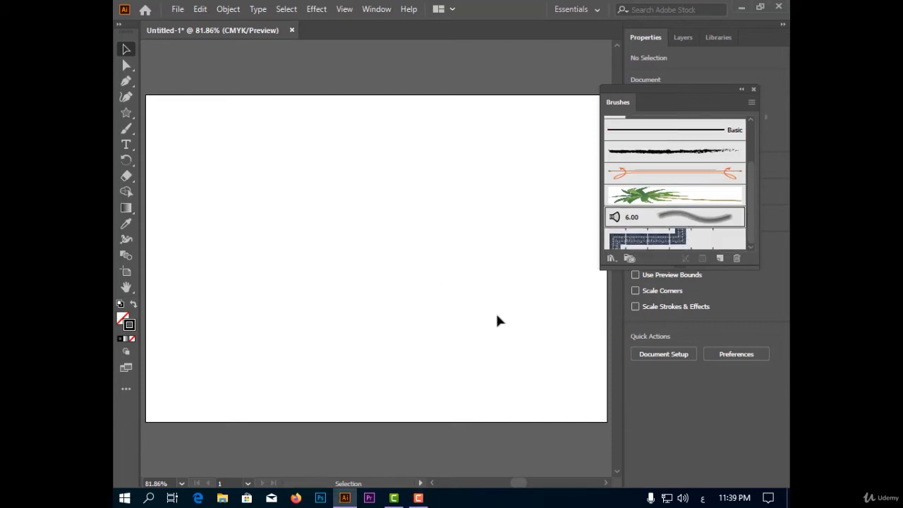
{"action": "left_click", "coordinate": [120, 131]}
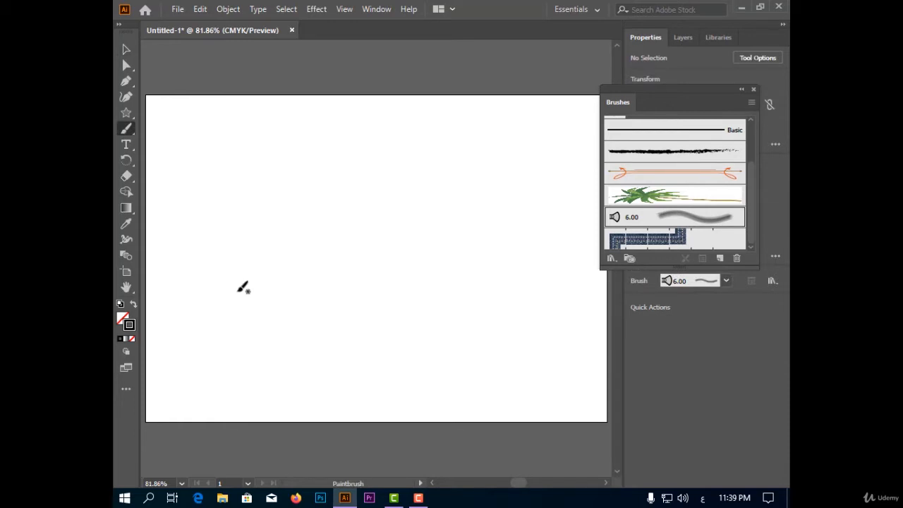
{"action": "left_click_drag", "start_coordinate": [224, 278], "coordinate": [252, 229]}
{"action": "mouse_move", "coordinate": [305, 213]}
{"action": "left_mouse_down"}
{"action": "mouse_move", "coordinate": [426, 156]}
{"action": "mouse_move", "coordinate": [362, 338]}
{"action": "mouse_move", "coordinate": [328, 381]}
{"action": "left_mouse_up"}
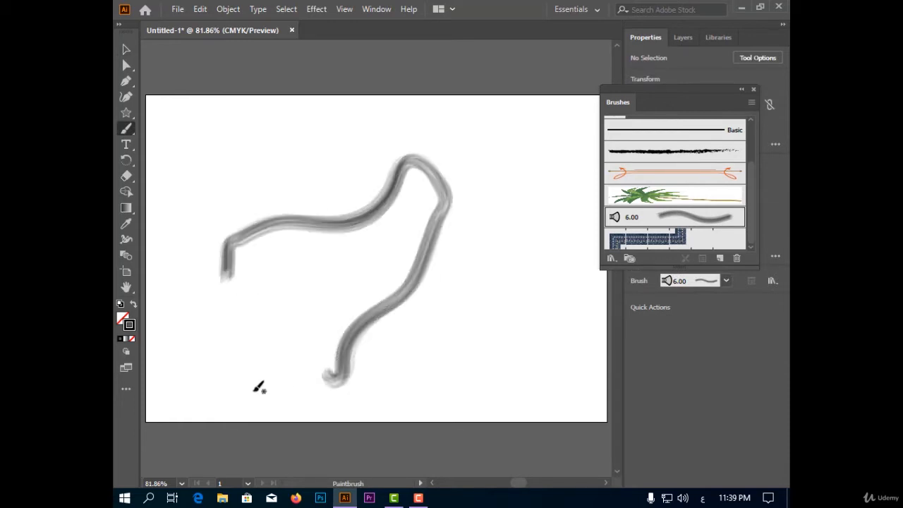
{"action": "mouse_move", "coordinate": [204, 192]}
{"action": "left_mouse_down"}
{"action": "mouse_move", "coordinate": [256, 133]}
{"action": "mouse_move", "coordinate": [285, 127]}
{"action": "mouse_move", "coordinate": [462, 139]}
{"action": "mouse_move", "coordinate": [563, 168]}
{"action": "mouse_move", "coordinate": [498, 282]}
{"action": "mouse_move", "coordinate": [510, 325]}
{"action": "mouse_move", "coordinate": [499, 369]}
{"action": "mouse_move", "coordinate": [453, 399]}
{"action": "mouse_move", "coordinate": [436, 421]}
{"action": "left_mouse_up"}
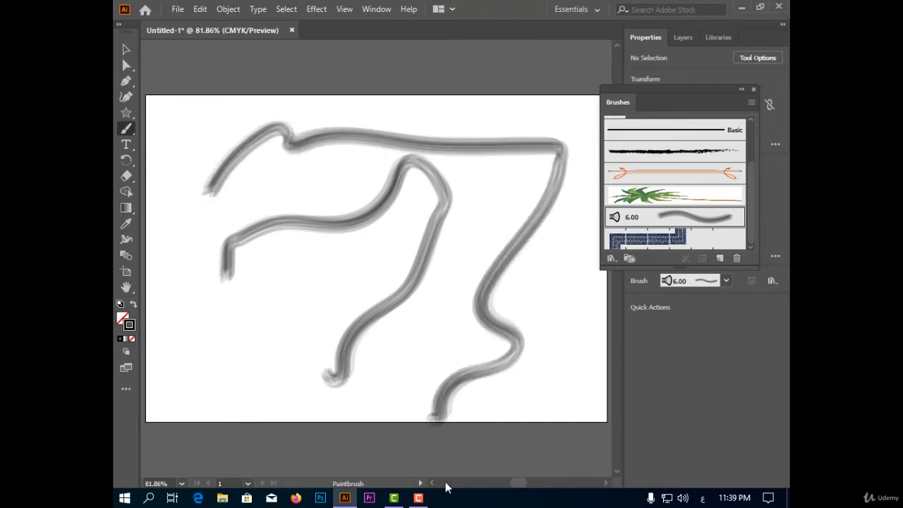
Step: Open the Bristle Brush Library, choose a 3.00 bristle brush and paint a short rising stroke at the artboard's lower left
{"action": "left_click", "coordinate": [612, 259]}
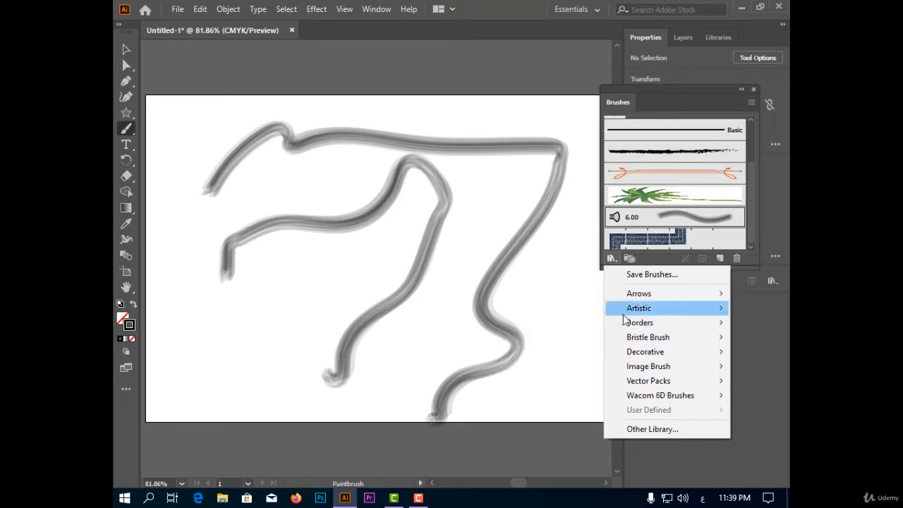
{"action": "mouse_move", "coordinate": [630, 340]}
{"action": "left_click", "coordinate": [585, 338]}
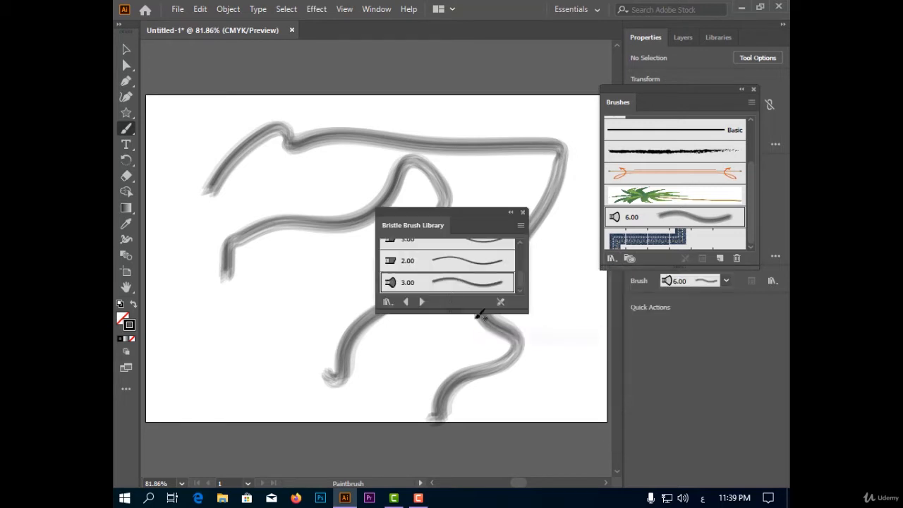
{"action": "scroll", "coordinate": [465, 278], "scroll_direction": "down", "scroll_amount": 3}
{"action": "left_click", "coordinate": [457, 265]}
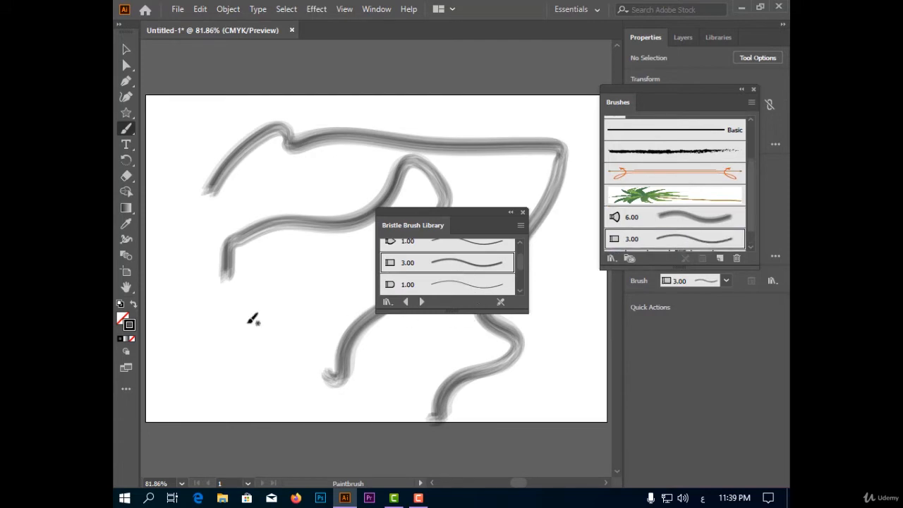
{"action": "left_click_drag", "start_coordinate": [201, 345], "coordinate": [304, 283]}
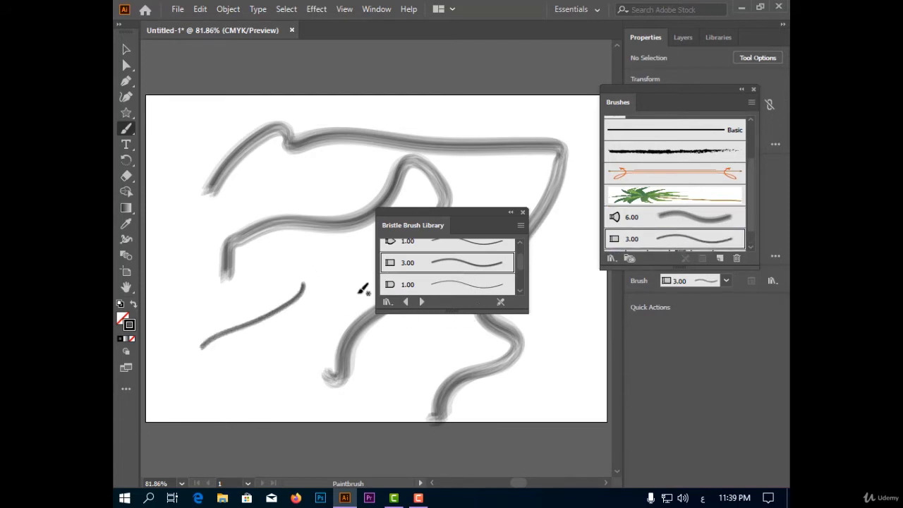
Step: Close the Bristle Brush Library and delete all the painted strokes to clear the artboard
{"action": "left_click", "coordinate": [522, 212]}
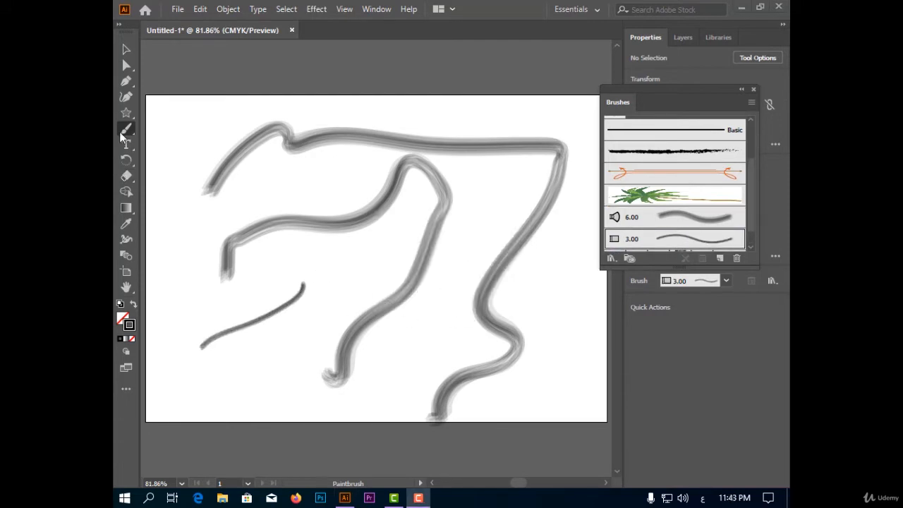
{"action": "key", "text": "v"}
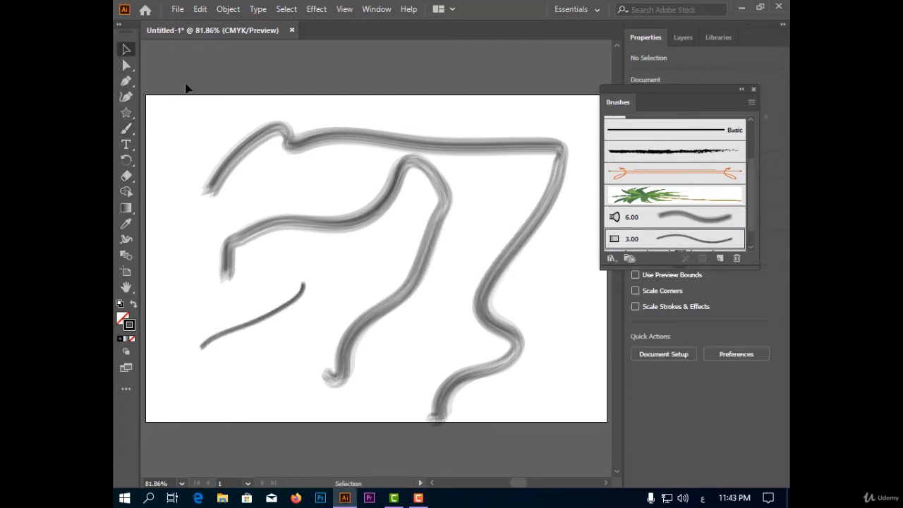
{"action": "left_click_drag", "start_coordinate": [186, 111], "coordinate": [293, 179]}
{"action": "left_click_drag", "start_coordinate": [316, 230], "coordinate": [334, 249]}
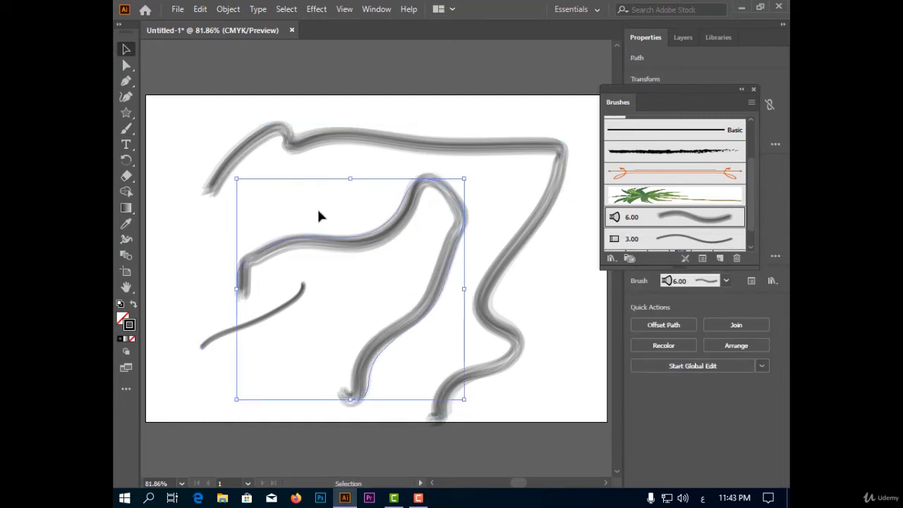
{"action": "key", "text": "Delete"}
{"action": "mouse_move", "coordinate": [189, 124]}
{"action": "left_mouse_down"}
{"action": "mouse_move", "coordinate": [502, 416]}
{"action": "mouse_move", "coordinate": [557, 418]}
{"action": "left_mouse_up"}
{"action": "key", "text": "Delete"}
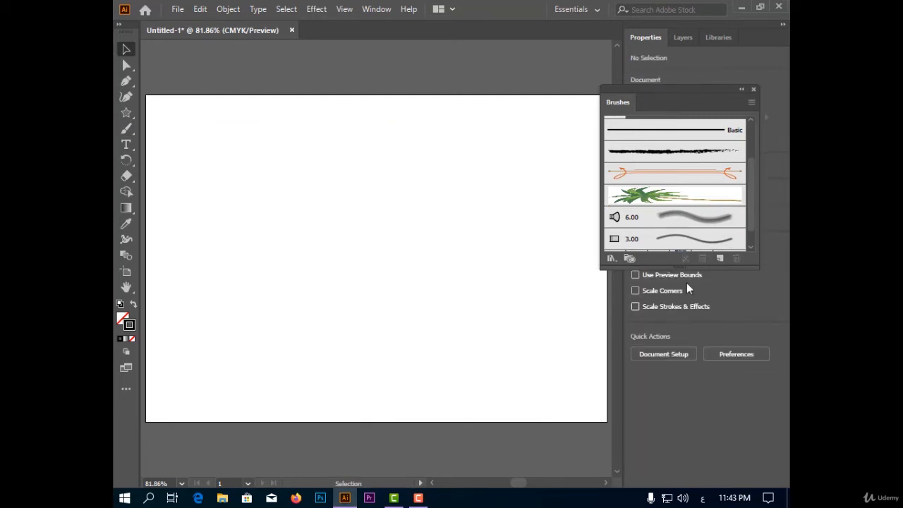
Step: Create a 3 mm Round Point bristle brush with its default options and paint an arching stroke across the upper artboard
{"action": "left_click", "coordinate": [719, 259]}
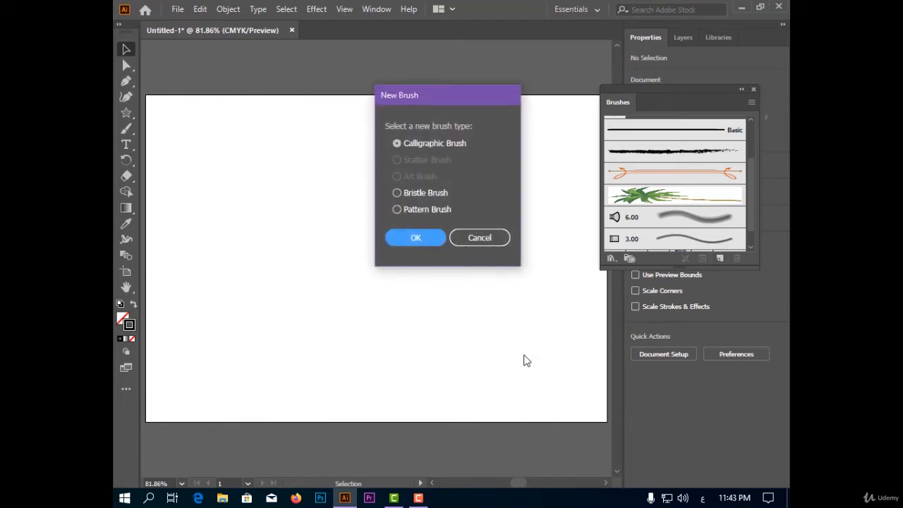
{"action": "left_click", "coordinate": [418, 192]}
{"action": "left_click", "coordinate": [428, 237]}
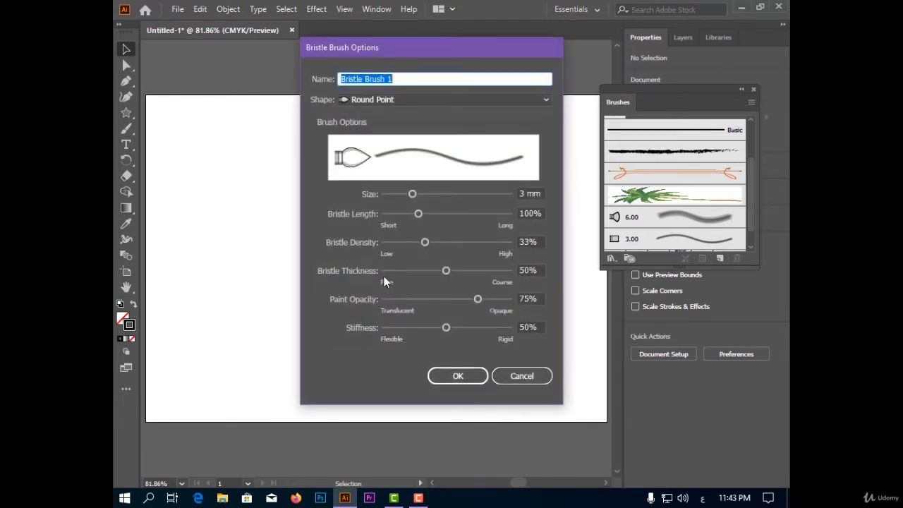
{"action": "left_click", "coordinate": [476, 379]}
{"action": "scroll", "coordinate": [624, 219], "scroll_direction": "down", "scroll_amount": 1}
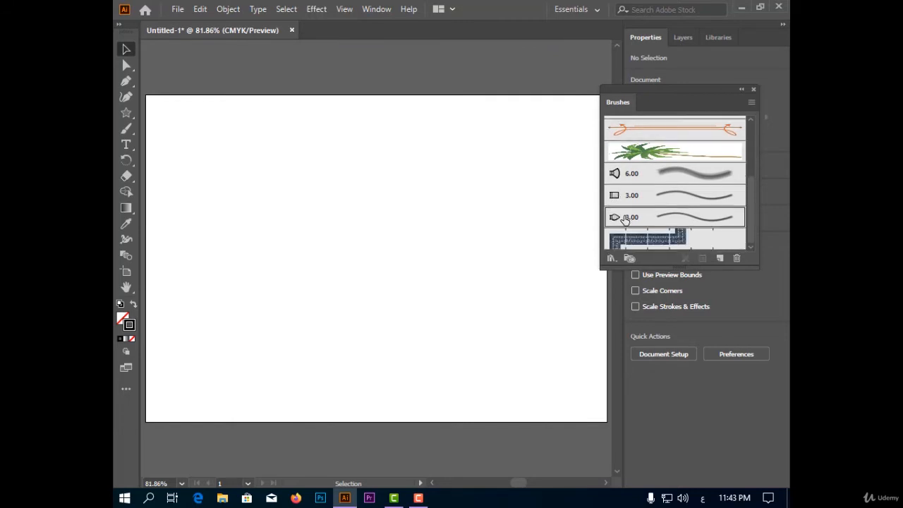
{"action": "left_click", "coordinate": [126, 129]}
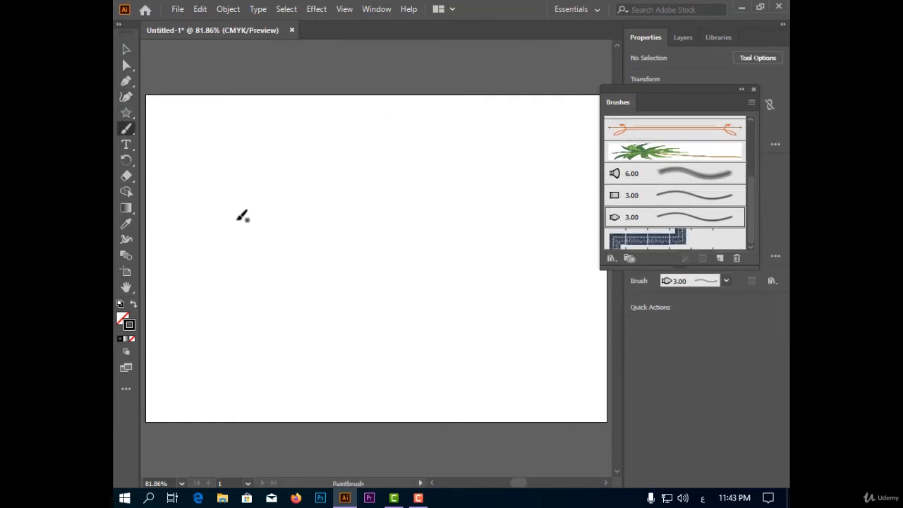
{"action": "mouse_move", "coordinate": [225, 202]}
{"action": "left_mouse_down"}
{"action": "mouse_move", "coordinate": [351, 141]}
{"action": "mouse_move", "coordinate": [421, 179]}
{"action": "mouse_move", "coordinate": [455, 268]}
{"action": "left_mouse_up"}
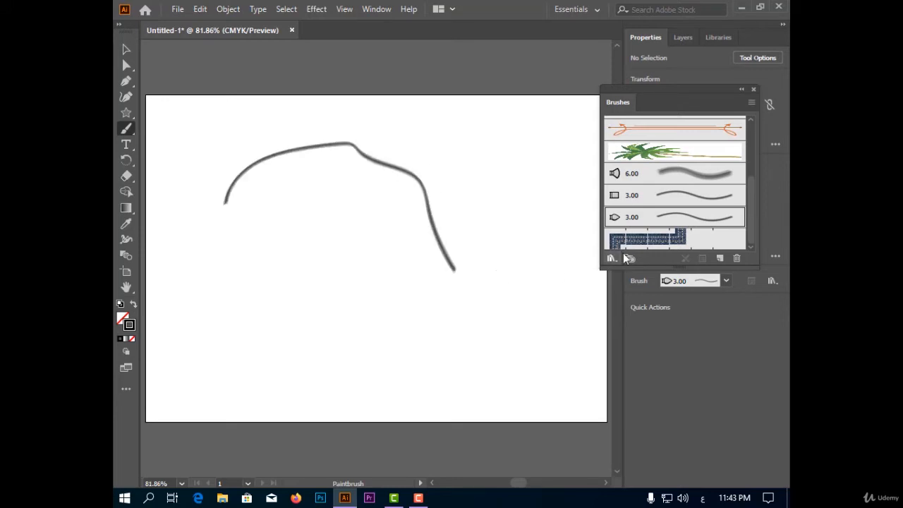
Step: Edit the new bristle brush with preview: Flat Blunt shape, size 5.88 mm, bristle length 173% and density 52%
{"action": "double_click", "coordinate": [650, 222]}
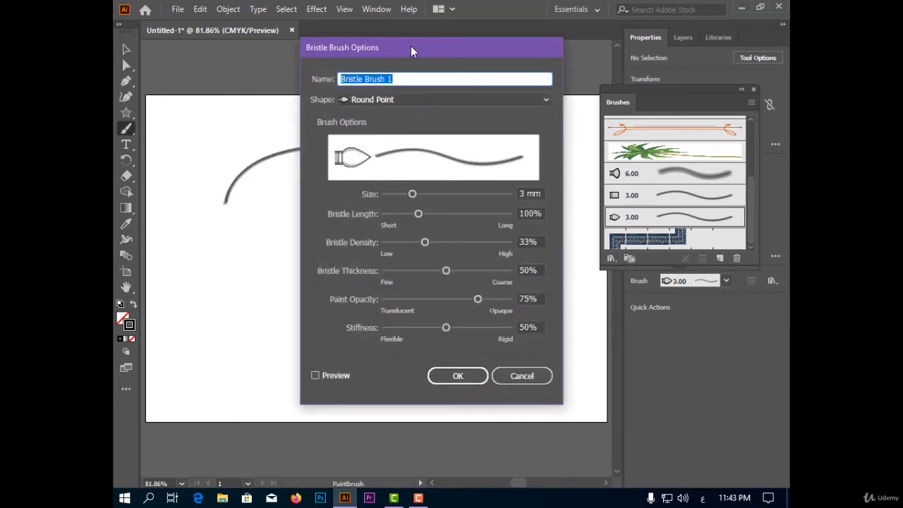
{"action": "left_click_drag", "start_coordinate": [411, 46], "coordinate": [631, 72]}
{"action": "left_click", "coordinate": [579, 126]}
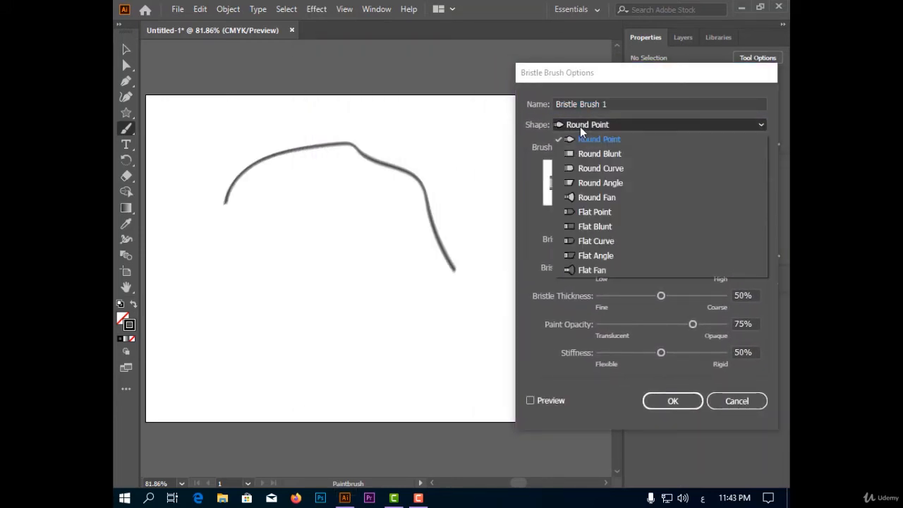
{"action": "left_click", "coordinate": [597, 227]}
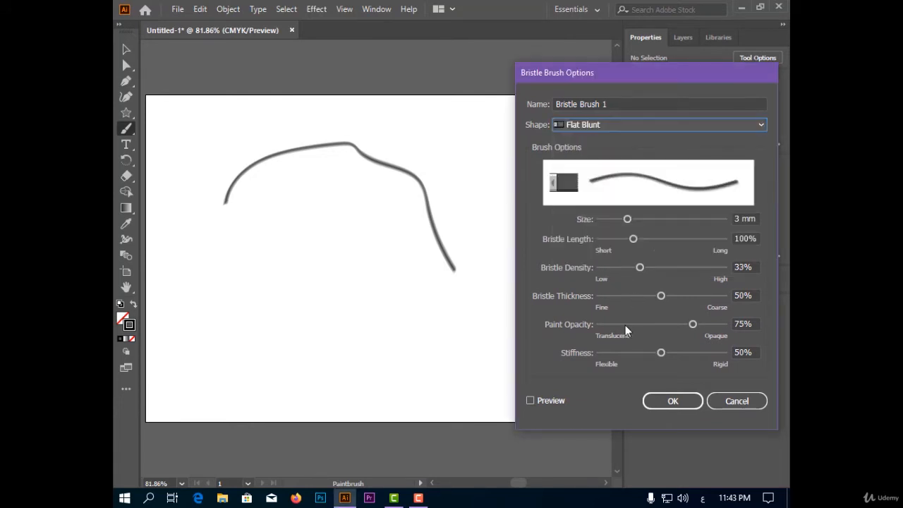
{"action": "mouse_move", "coordinate": [627, 219]}
{"action": "left_mouse_down"}
{"action": "mouse_move", "coordinate": [666, 219]}
{"action": "mouse_move", "coordinate": [635, 241]}
{"action": "mouse_move", "coordinate": [664, 241]}
{"action": "mouse_move", "coordinate": [663, 268]}
{"action": "mouse_move", "coordinate": [635, 295]}
{"action": "left_mouse_up"}
{"action": "left_click", "coordinate": [544, 400]}
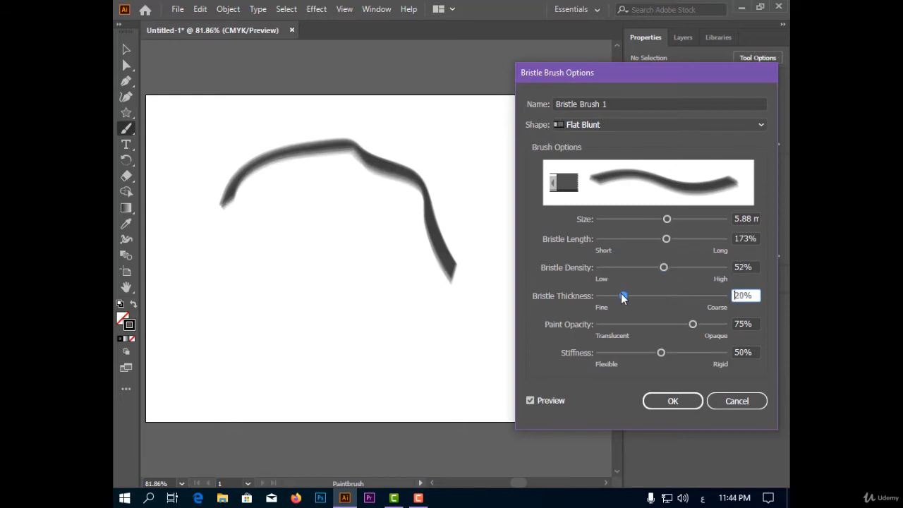
Step: Set the bristle brush's thickness to 53%, paint opacity to 49% and stiffness to 36%, and apply the changes to existing strokes
{"action": "mouse_move", "coordinate": [692, 325]}
{"action": "left_mouse_down"}
{"action": "mouse_move", "coordinate": [660, 326]}
{"action": "mouse_move", "coordinate": [681, 354]}
{"action": "mouse_move", "coordinate": [645, 356]}
{"action": "left_mouse_up"}
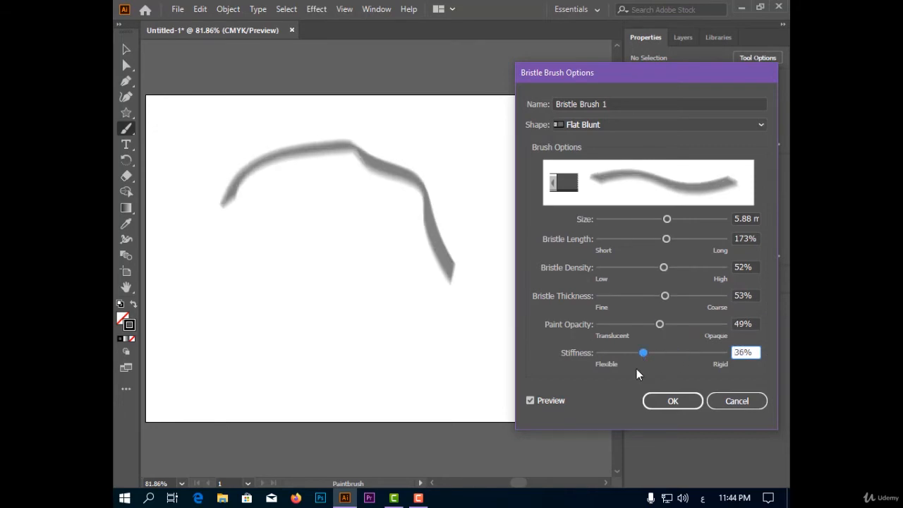
{"action": "left_click", "coordinate": [652, 402]}
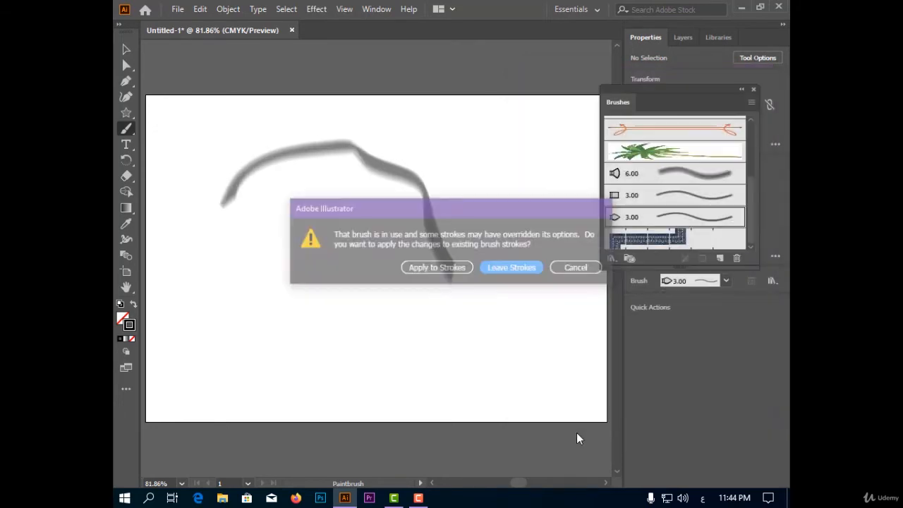
{"action": "left_click", "coordinate": [446, 268]}
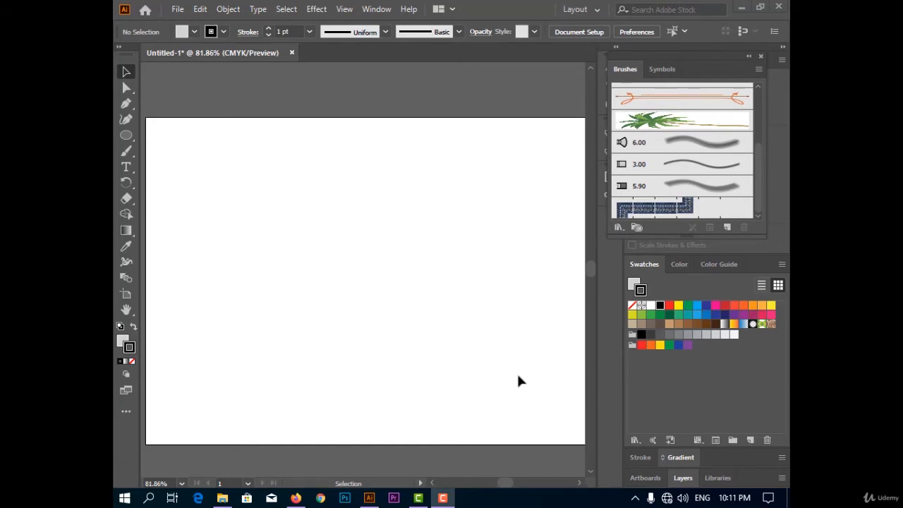
Step: Paint a gently curved, nearly horizontal stroke across the upper artboard with the denim pattern brush
{"action": "left_click", "coordinate": [701, 213]}
{"action": "left_click", "coordinate": [126, 151]}
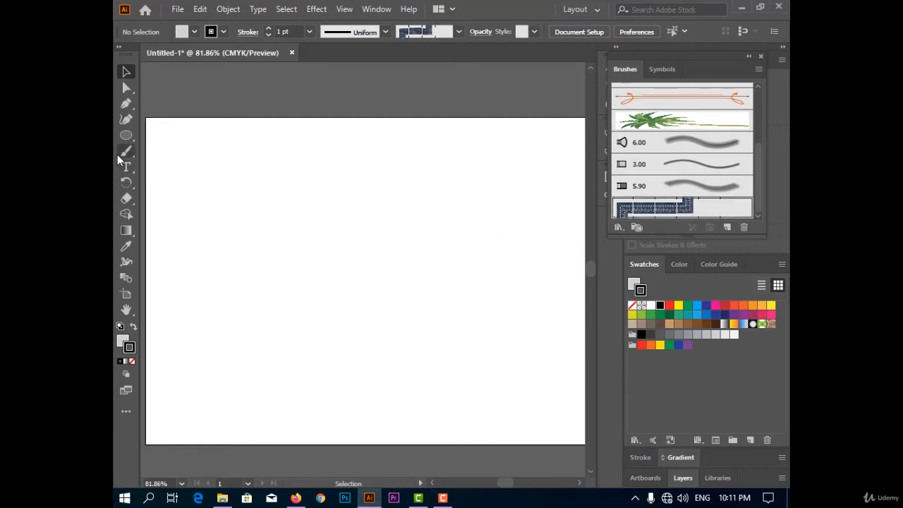
{"action": "mouse_move", "coordinate": [196, 170]}
{"action": "left_mouse_down"}
{"action": "mouse_move", "coordinate": [275, 186]}
{"action": "mouse_move", "coordinate": [432, 189]}
{"action": "left_mouse_up"}
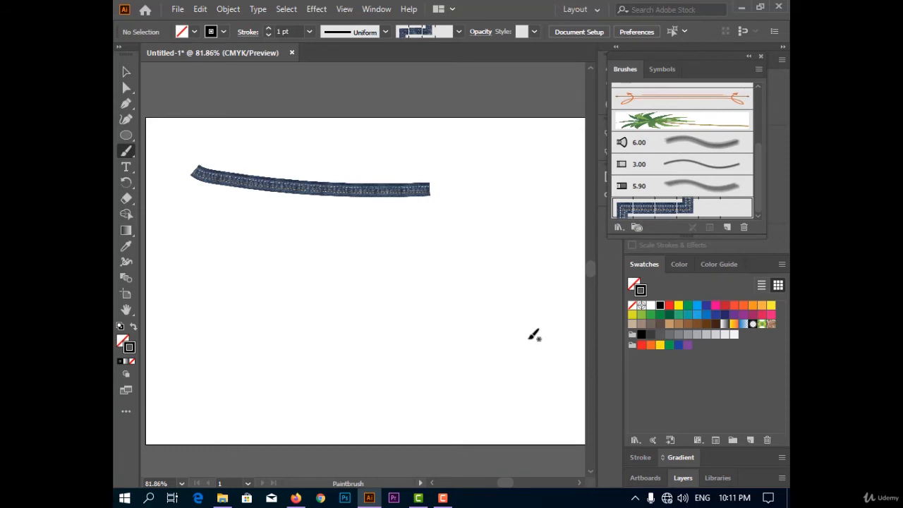
Step: Draw a small shape below the denim stroke and outline it with the denim pattern brush
{"action": "left_click", "coordinate": [126, 136]}
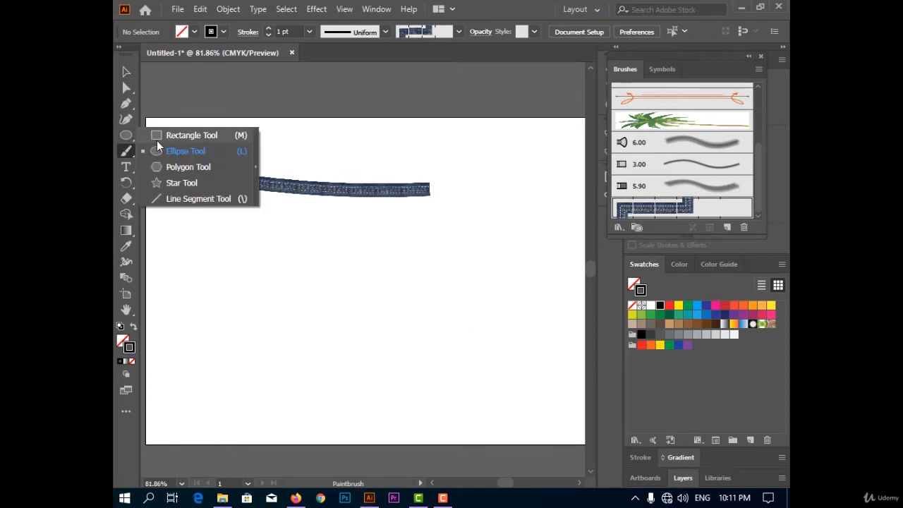
{"action": "left_click", "coordinate": [178, 161]}
{"action": "left_click_drag", "start_coordinate": [312, 264], "coordinate": [361, 282]}
{"action": "left_click", "coordinate": [655, 207]}
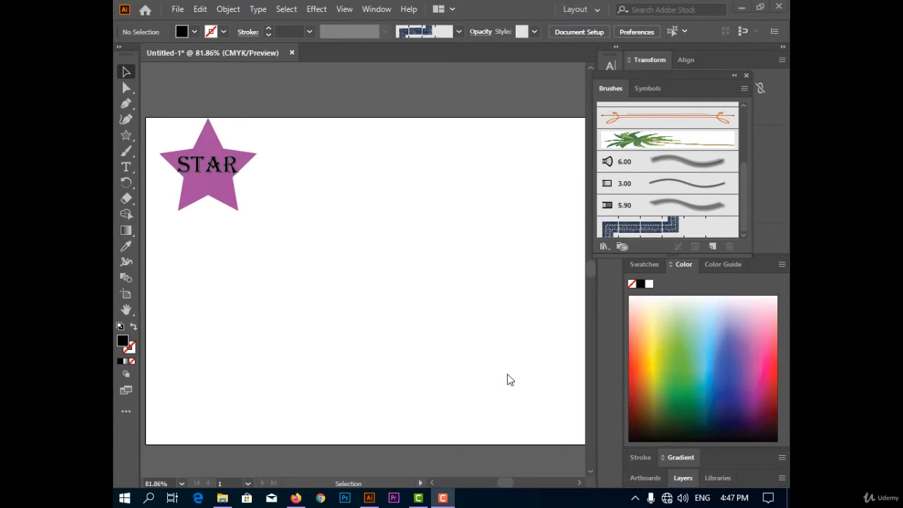
Step: Select the purple star group with its STAR lettering and move it slightly down from the artboard's upper edge
{"action": "left_click", "coordinate": [247, 207]}
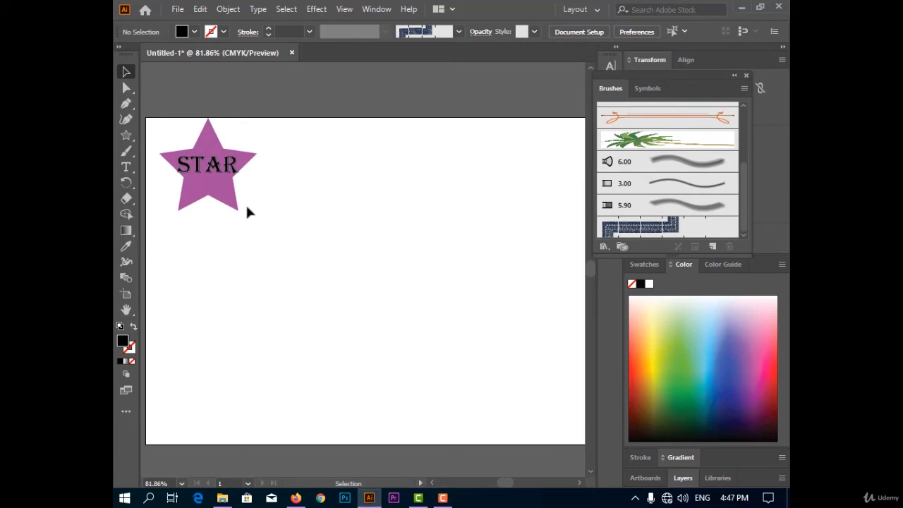
{"action": "left_click_drag", "start_coordinate": [242, 180], "coordinate": [285, 227]}
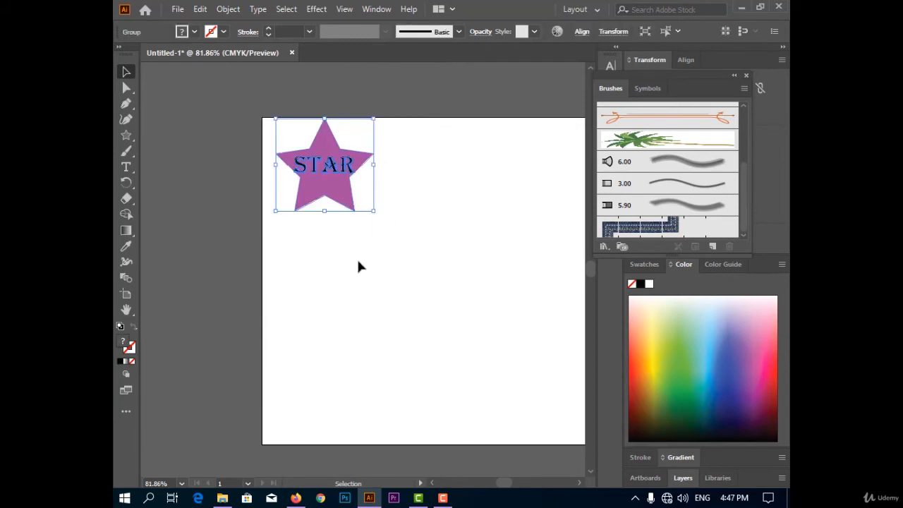
{"action": "left_click_drag", "start_coordinate": [346, 160], "coordinate": [346, 187]}
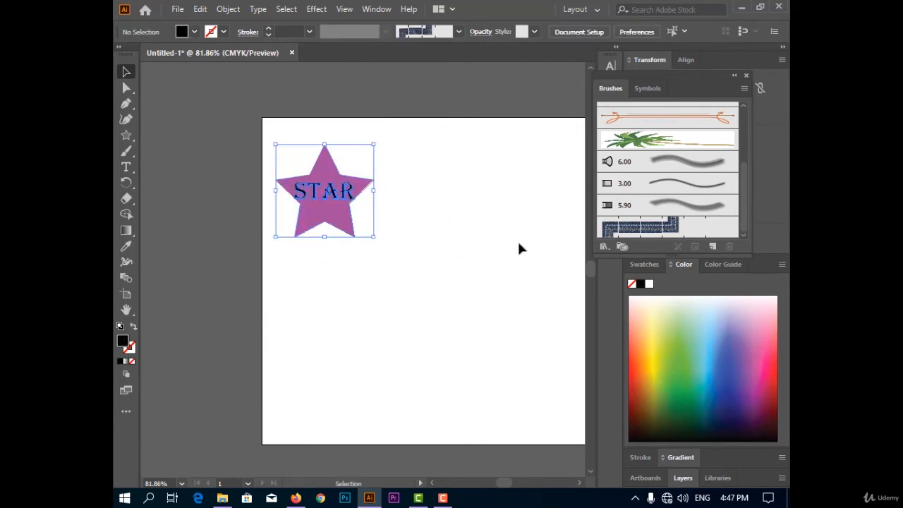
{"action": "left_click_drag", "start_coordinate": [345, 221], "coordinate": [342, 221]}
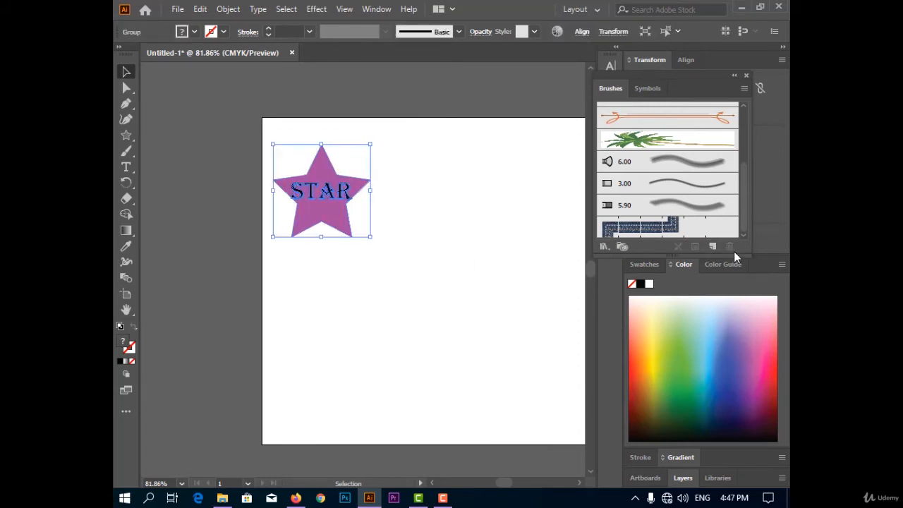
Step: Create a pattern brush from the selected star group, using the Auto-Centered tile for the inner corner
{"action": "left_click", "coordinate": [713, 246]}
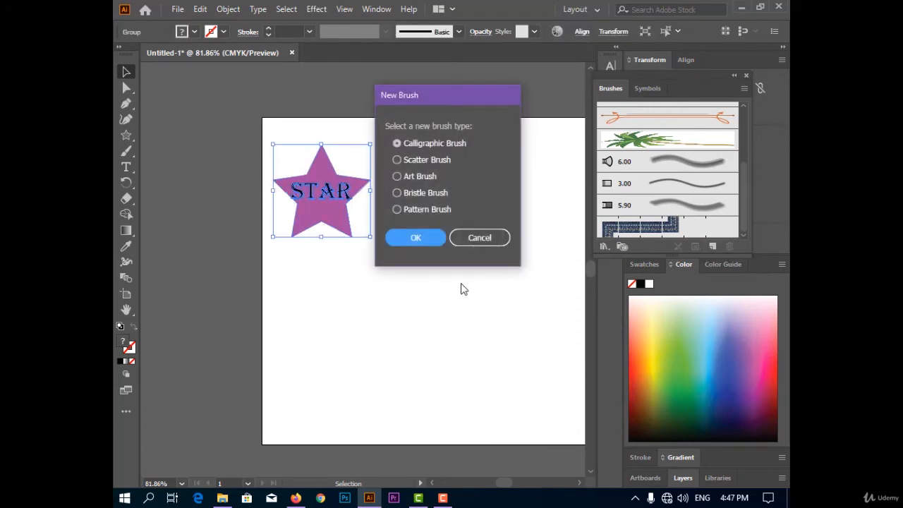
{"action": "left_click", "coordinate": [432, 209]}
{"action": "left_click", "coordinate": [439, 238]}
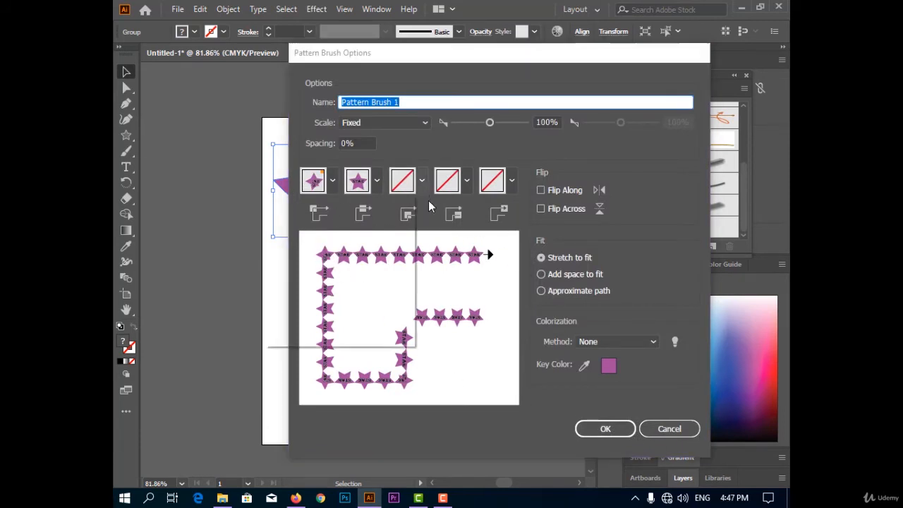
{"action": "left_click", "coordinate": [422, 182]}
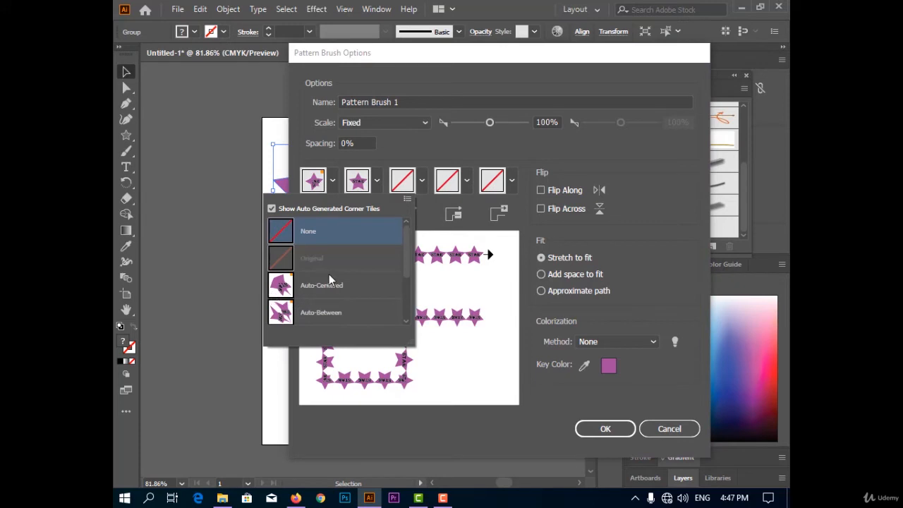
{"action": "left_click", "coordinate": [333, 282]}
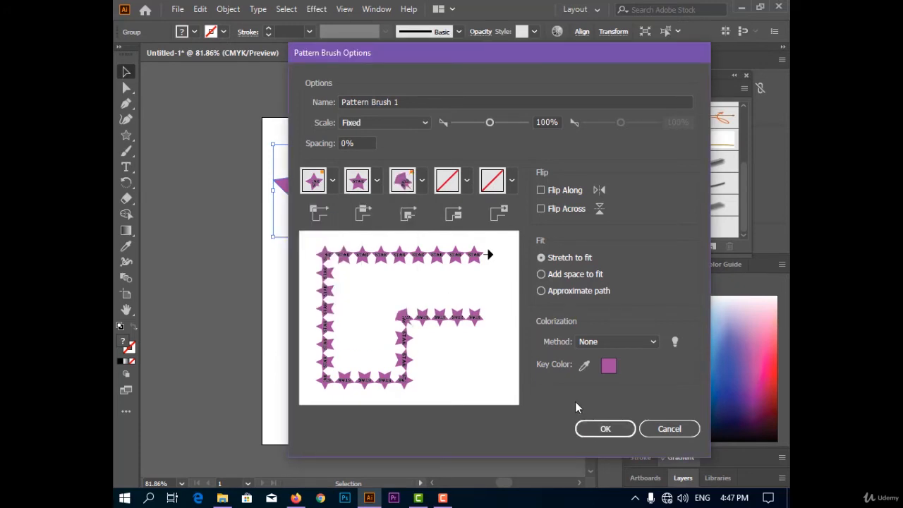
{"action": "left_click", "coordinate": [610, 431]}
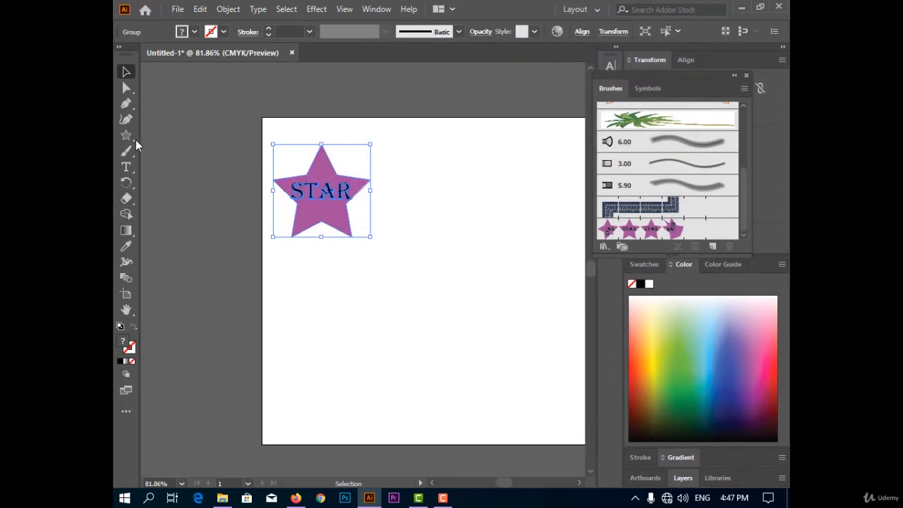
Step: Draw a black rectangle to the lower right of the star and apply the star pattern brush to its outline
{"action": "left_click_drag", "start_coordinate": [134, 140], "coordinate": [188, 136]}
{"action": "left_click_drag", "start_coordinate": [405, 237], "coordinate": [540, 301]}
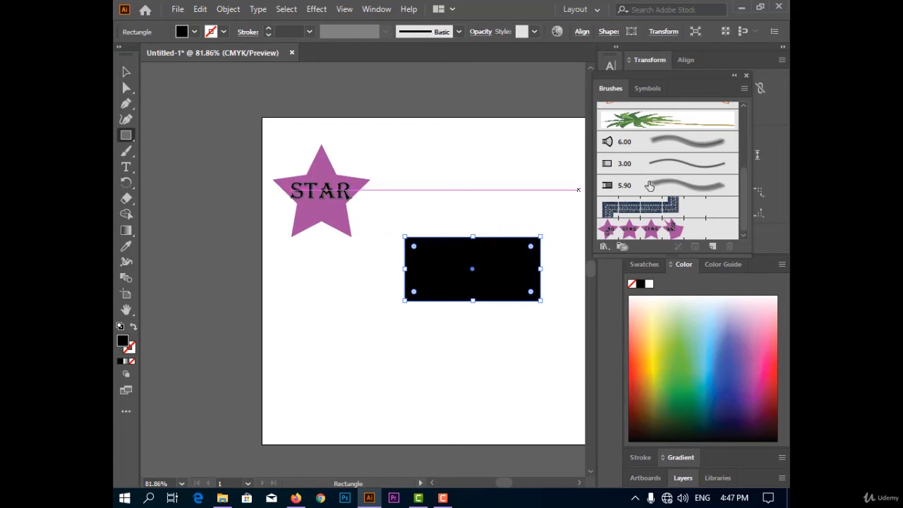
{"action": "left_click", "coordinate": [676, 233]}
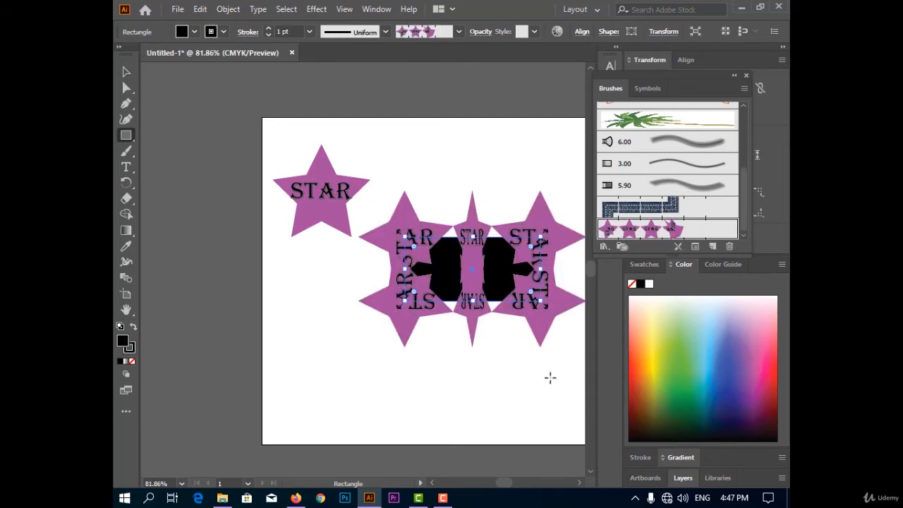
Step: Set the star pattern brush's scale to 14% and apply the change to the existing strokes
{"action": "double_click", "coordinate": [674, 231]}
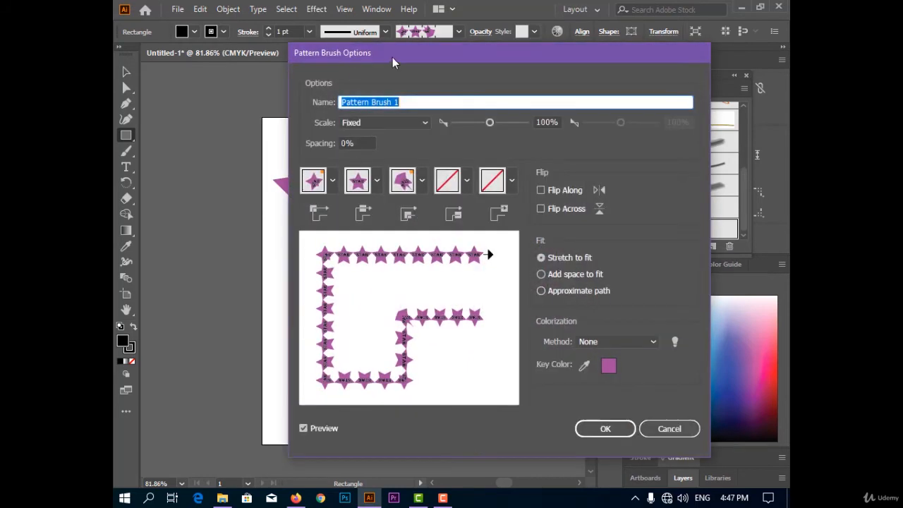
{"action": "left_click_drag", "start_coordinate": [451, 55], "coordinate": [718, 43]}
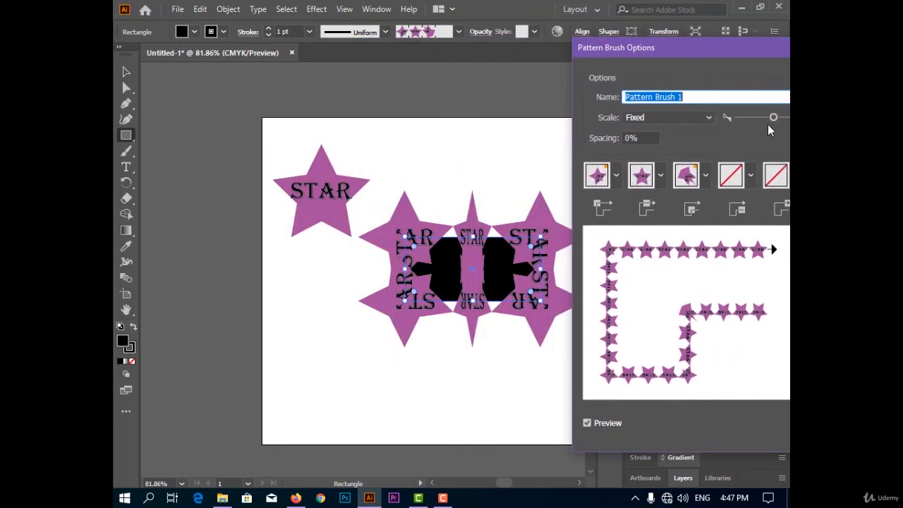
{"action": "left_click_drag", "start_coordinate": [763, 120], "coordinate": [742, 120]}
{"action": "mouse_move", "coordinate": [715, 45]}
{"action": "left_mouse_down"}
{"action": "mouse_move", "coordinate": [131, 3]}
{"action": "mouse_move", "coordinate": [439, 39]}
{"action": "mouse_move", "coordinate": [604, 9]}
{"action": "mouse_move", "coordinate": [695, 12]}
{"action": "mouse_move", "coordinate": [688, 30]}
{"action": "mouse_move", "coordinate": [462, 36]}
{"action": "mouse_move", "coordinate": [367, 52]}
{"action": "mouse_move", "coordinate": [266, 168]}
{"action": "left_mouse_up"}
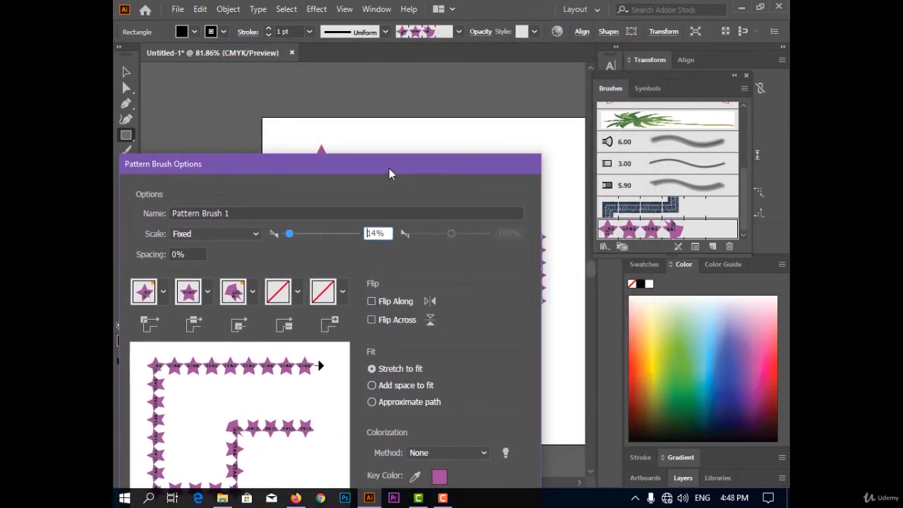
{"action": "left_click_drag", "start_coordinate": [388, 169], "coordinate": [386, 33]}
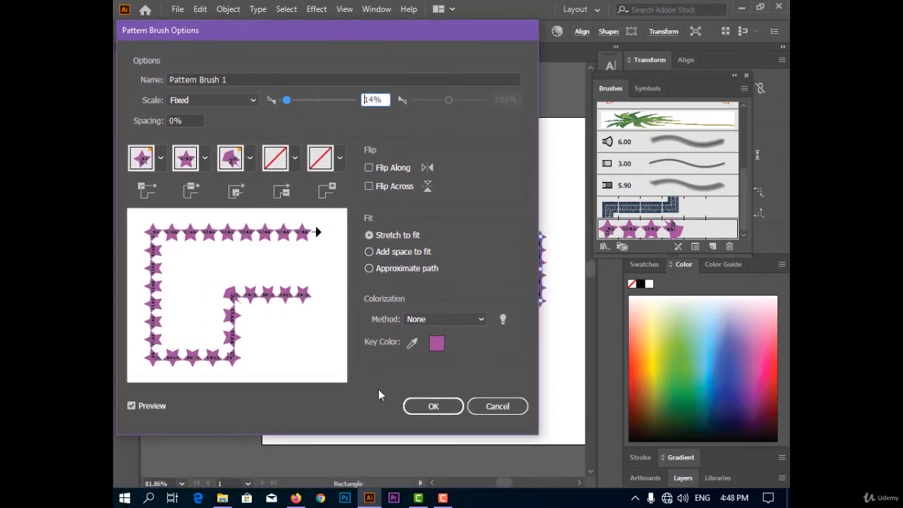
{"action": "left_click", "coordinate": [415, 407]}
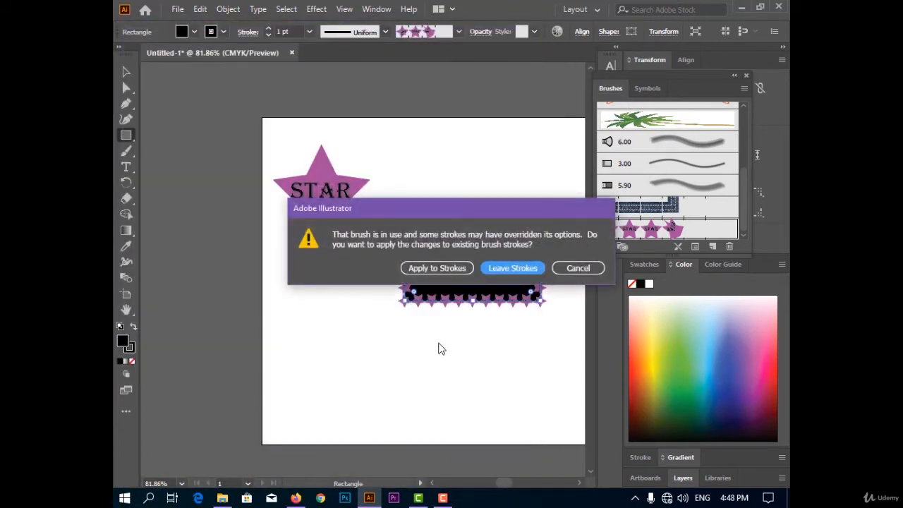
{"action": "left_click", "coordinate": [423, 269]}
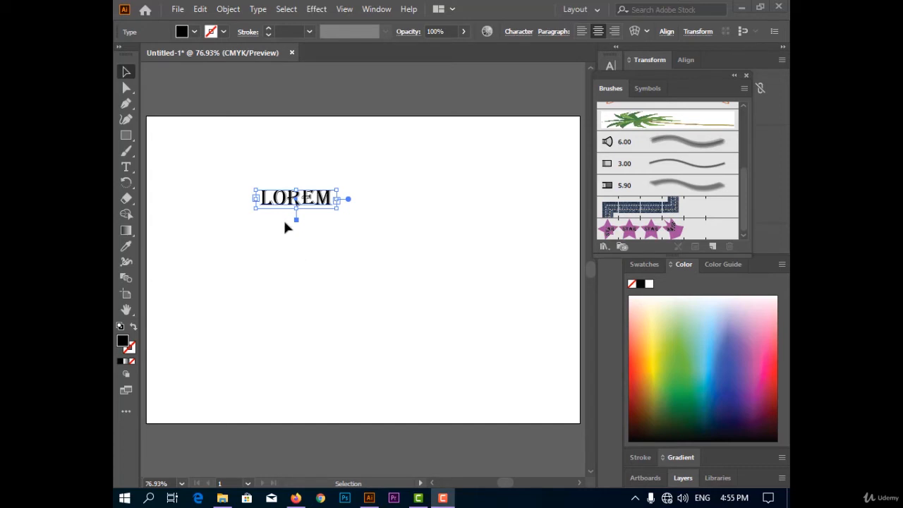
Step: Convert the LOREM text to outlines and select the resulting lettering group
{"action": "right_click", "coordinate": [313, 191]}
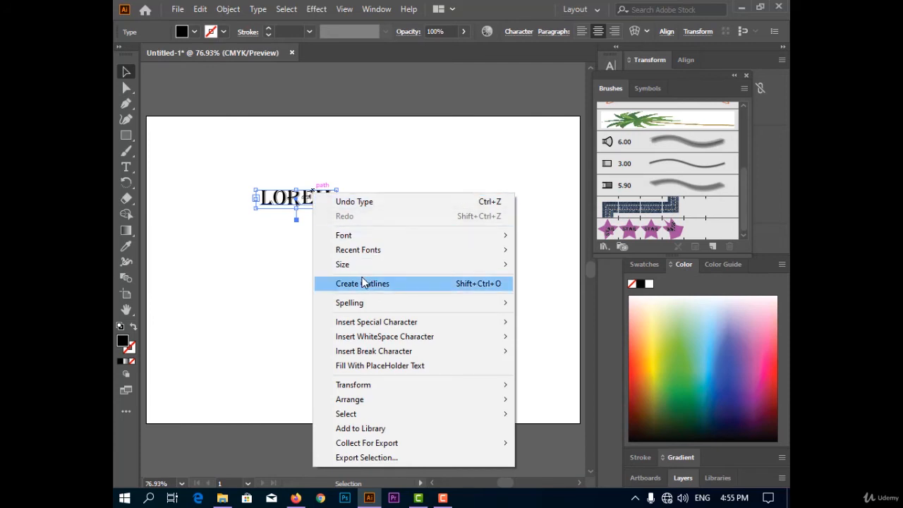
{"action": "left_click", "coordinate": [398, 283]}
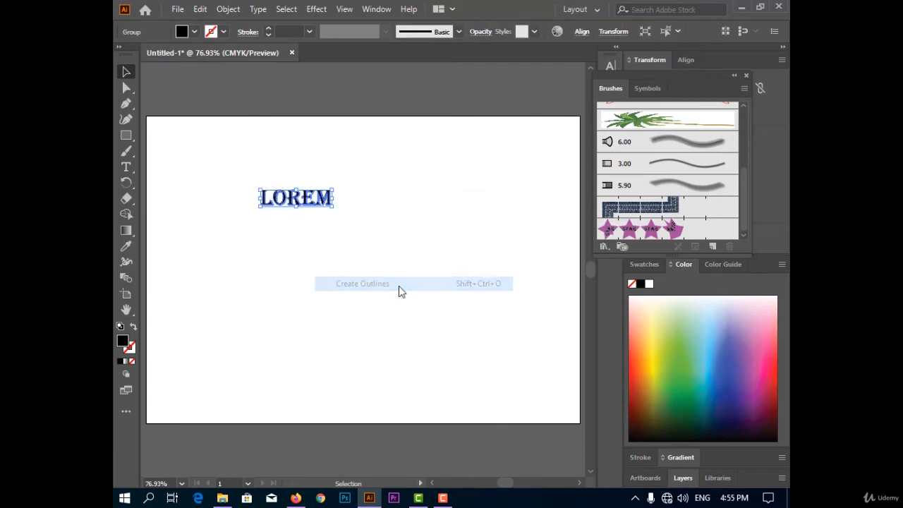
{"action": "right_click", "coordinate": [295, 203]}
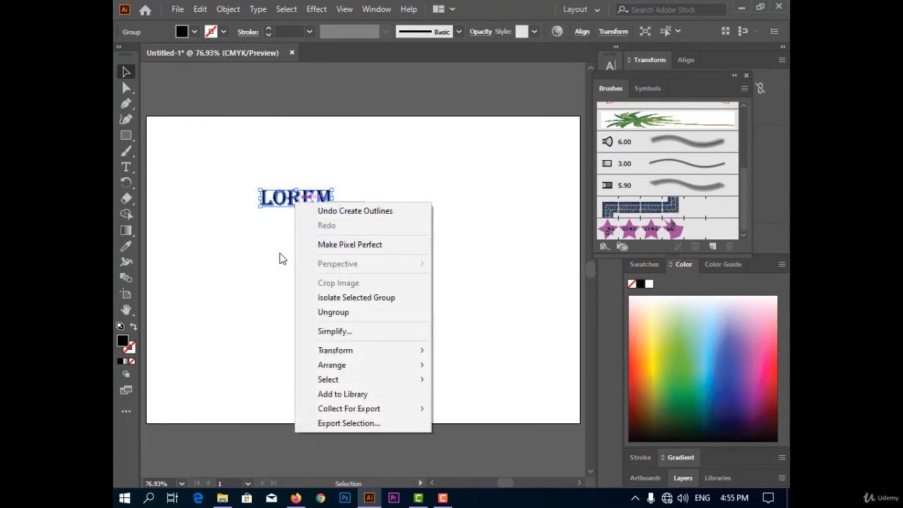
{"action": "left_click", "coordinate": [189, 157]}
{"action": "left_click", "coordinate": [325, 202]}
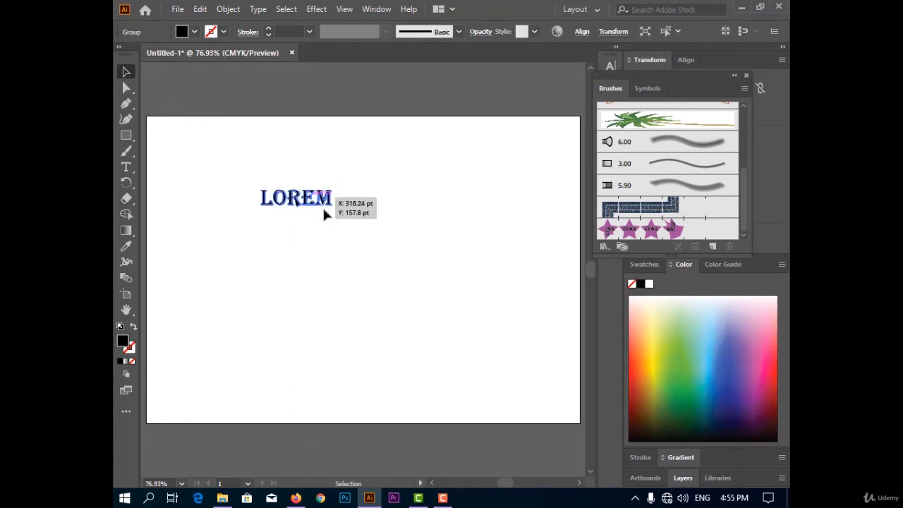
Step: Try to create a pattern brush from the outlined LOREM lettering
{"action": "left_click", "coordinate": [712, 247]}
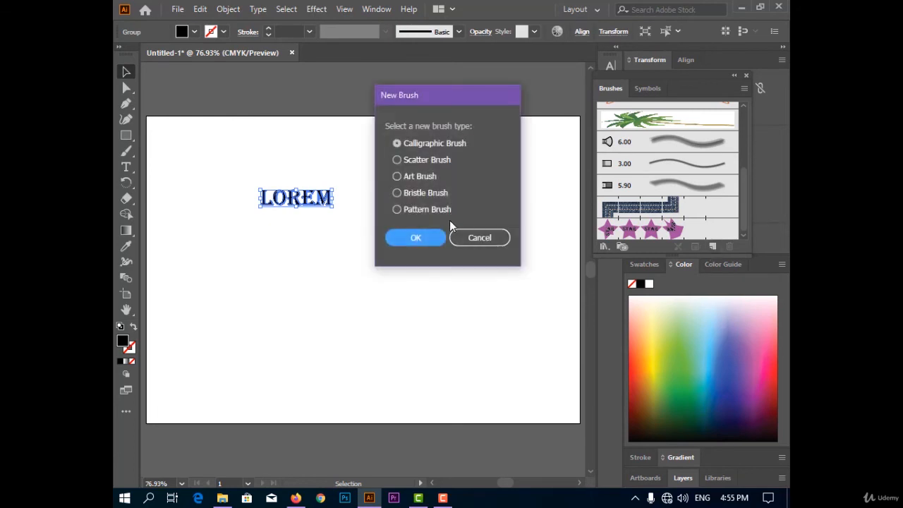
{"action": "left_click", "coordinate": [430, 212]}
{"action": "left_click", "coordinate": [438, 237]}
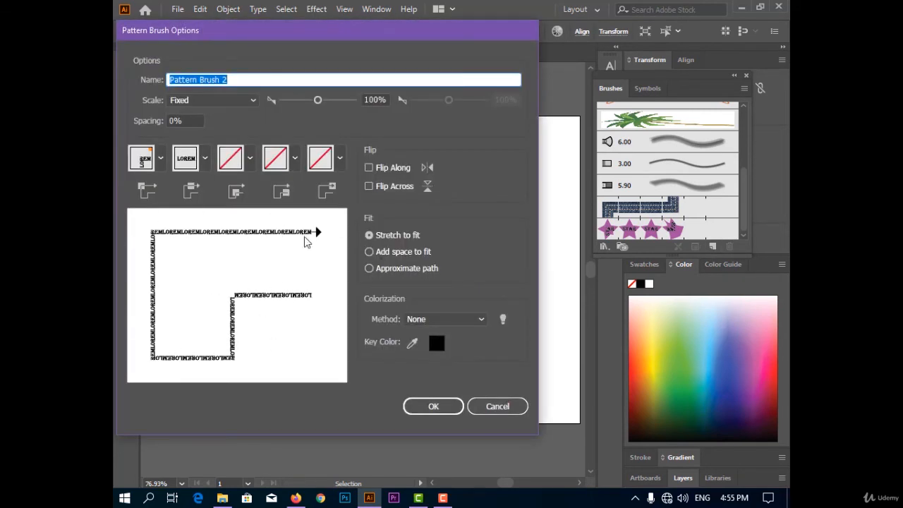
{"action": "left_click", "coordinate": [522, 414]}
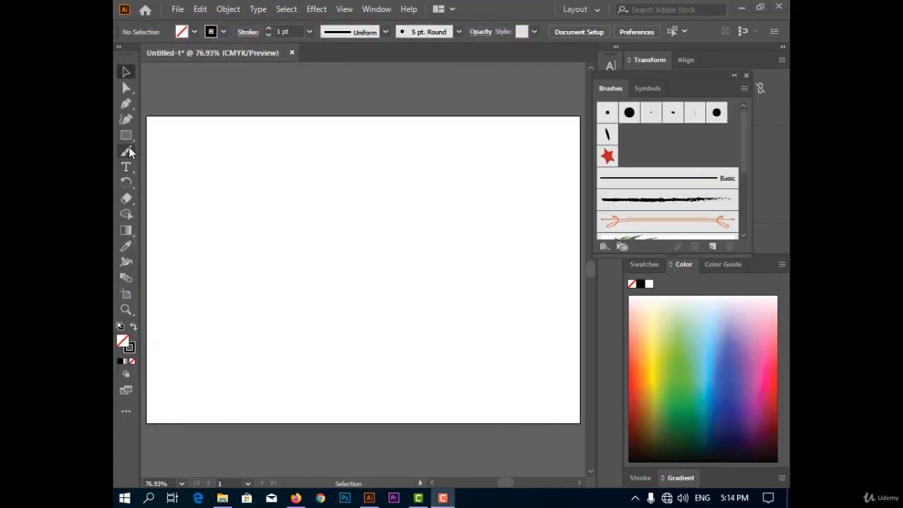
Step: Draw a nearly horizontal black stroke across the upper part of the artboard with the Blob Brush tool
{"action": "left_click_drag", "start_coordinate": [129, 152], "coordinate": [181, 166]}
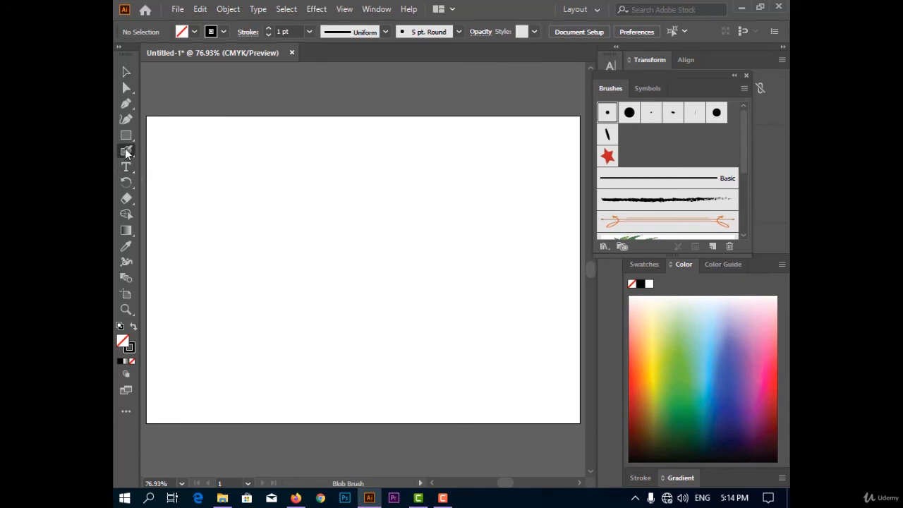
{"action": "mouse_move", "coordinate": [127, 151]}
{"action": "left_mouse_down"}
{"action": "mouse_move", "coordinate": [160, 151]}
{"action": "mouse_move", "coordinate": [179, 181]}
{"action": "left_mouse_up"}
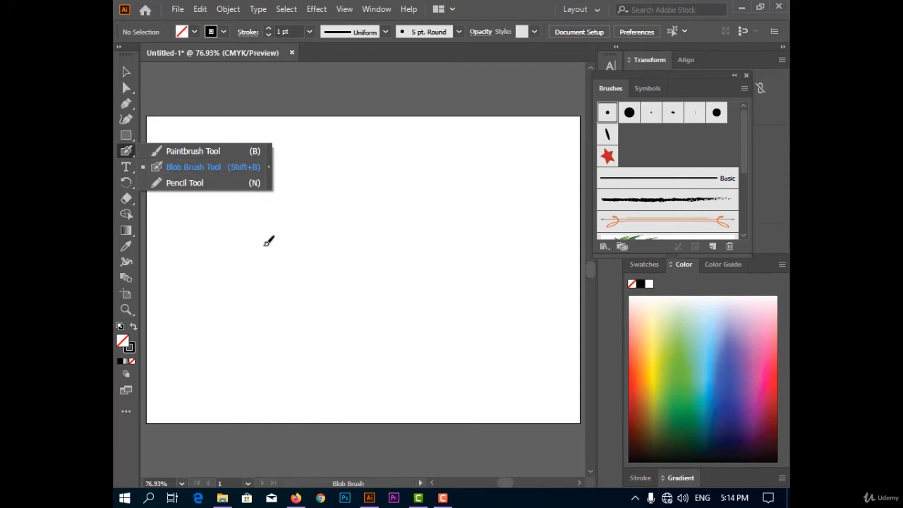
{"action": "left_click", "coordinate": [212, 151]}
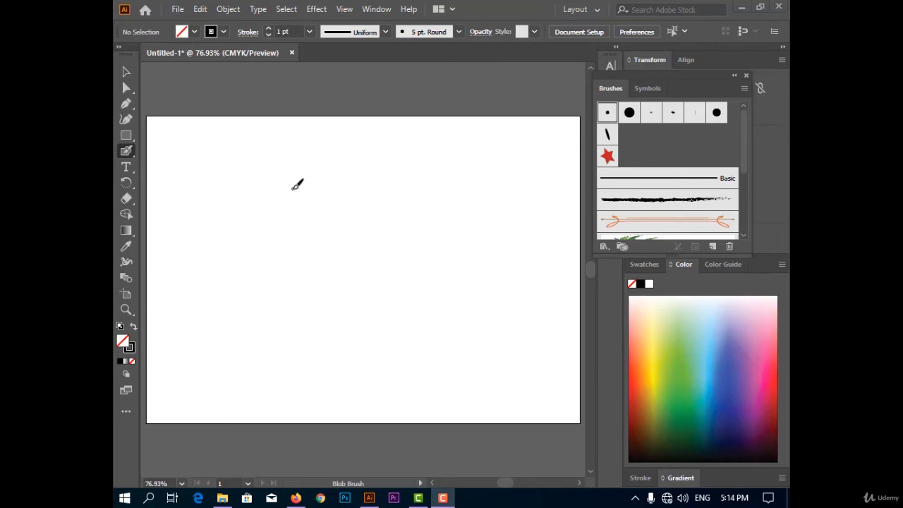
{"action": "left_click_drag", "start_coordinate": [266, 170], "coordinate": [462, 182]}
Step: Draw a second stroke below the Blob Brush line with the Paintbrush tool
{"action": "left_click", "coordinate": [127, 151]}
{"action": "left_click", "coordinate": [172, 153]}
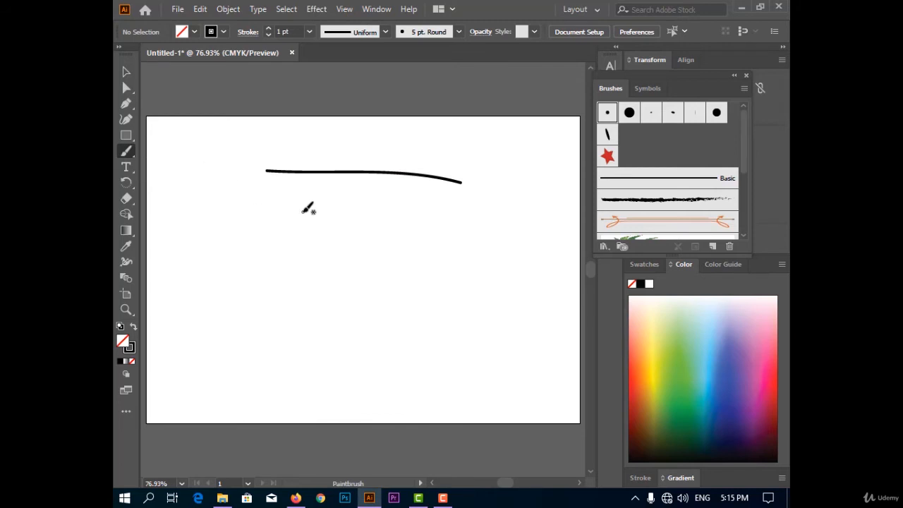
{"action": "left_click_drag", "start_coordinate": [302, 212], "coordinate": [465, 244]}
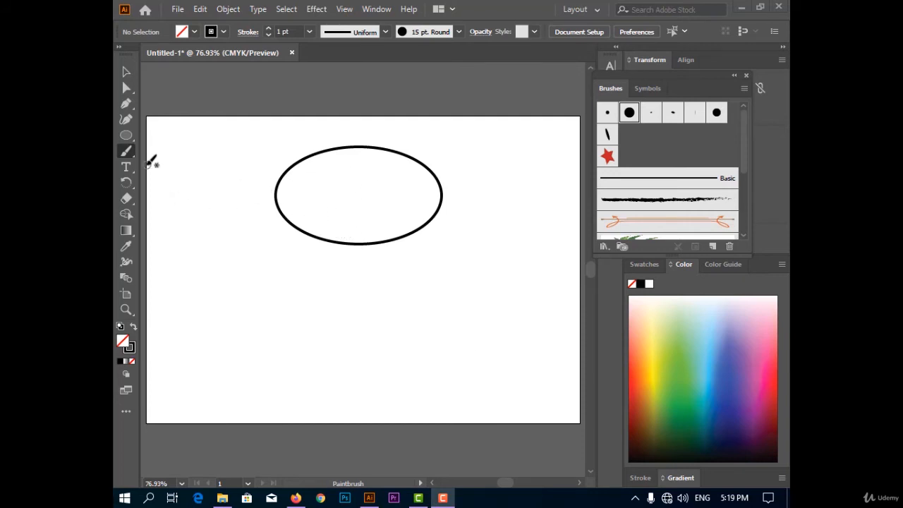
Step: Scribble over the ellipse's left part with the Paintbrush and 15 pt. Round brush, and select the stroke's anchor points with Direct Selection
{"action": "left_click", "coordinate": [337, 200]}
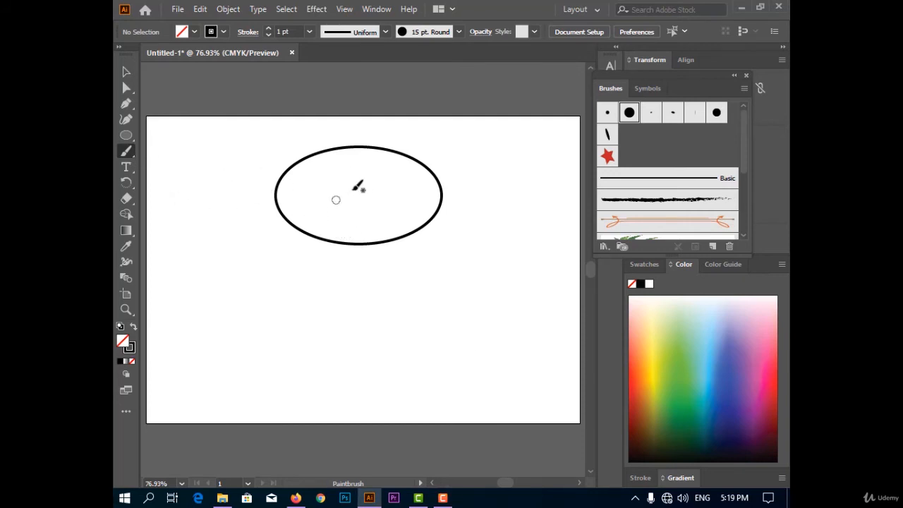
{"action": "mouse_move", "coordinate": [323, 202]}
{"action": "left_mouse_down"}
{"action": "mouse_move", "coordinate": [373, 174]}
{"action": "mouse_move", "coordinate": [295, 195]}
{"action": "mouse_move", "coordinate": [298, 203]}
{"action": "mouse_move", "coordinate": [362, 175]}
{"action": "mouse_move", "coordinate": [354, 166]}
{"action": "mouse_move", "coordinate": [288, 195]}
{"action": "mouse_move", "coordinate": [300, 185]}
{"action": "mouse_move", "coordinate": [318, 188]}
{"action": "mouse_move", "coordinate": [340, 163]}
{"action": "mouse_move", "coordinate": [178, 177]}
{"action": "left_mouse_up"}
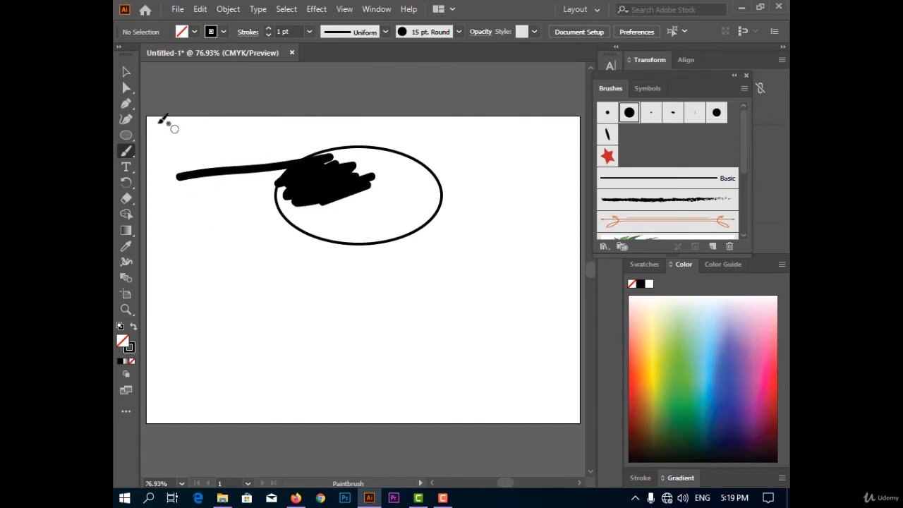
{"action": "left_click", "coordinate": [126, 90]}
{"action": "mouse_move", "coordinate": [236, 145]}
{"action": "left_mouse_down"}
{"action": "mouse_move", "coordinate": [373, 204]}
{"action": "mouse_move", "coordinate": [367, 195]}
{"action": "left_mouse_up"}
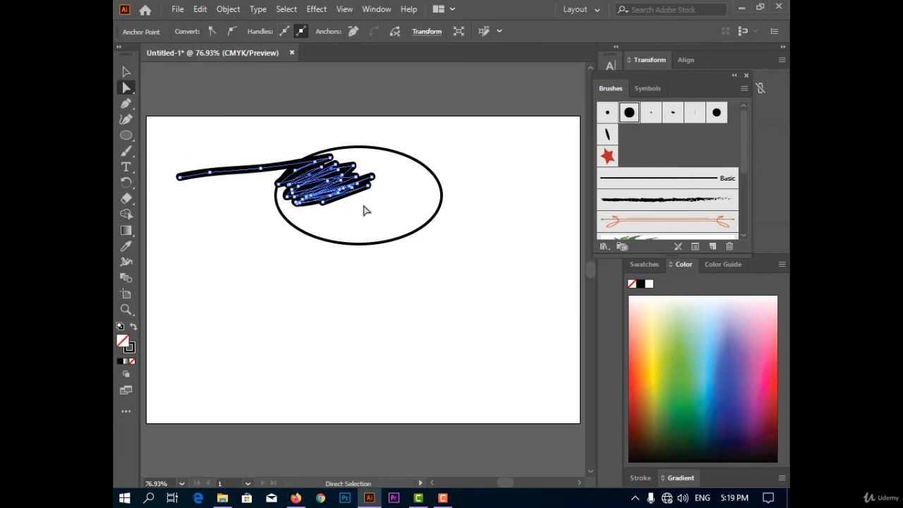
Step: Scribble a solid black area below the ellipse with the Blob Brush and select it with Direct Selection to show its outline
{"action": "left_click_drag", "start_coordinate": [126, 151], "coordinate": [177, 170]}
{"action": "mouse_move", "coordinate": [337, 302]}
{"action": "left_mouse_down"}
{"action": "mouse_move", "coordinate": [405, 278]}
{"action": "mouse_move", "coordinate": [390, 275]}
{"action": "mouse_move", "coordinate": [448, 267]}
{"action": "mouse_move", "coordinate": [388, 269]}
{"action": "mouse_move", "coordinate": [429, 247]}
{"action": "mouse_move", "coordinate": [369, 279]}
{"action": "mouse_move", "coordinate": [414, 253]}
{"action": "mouse_move", "coordinate": [390, 249]}
{"action": "mouse_move", "coordinate": [336, 263]}
{"action": "mouse_move", "coordinate": [326, 276]}
{"action": "mouse_move", "coordinate": [349, 269]}
{"action": "mouse_move", "coordinate": [333, 285]}
{"action": "left_mouse_up"}
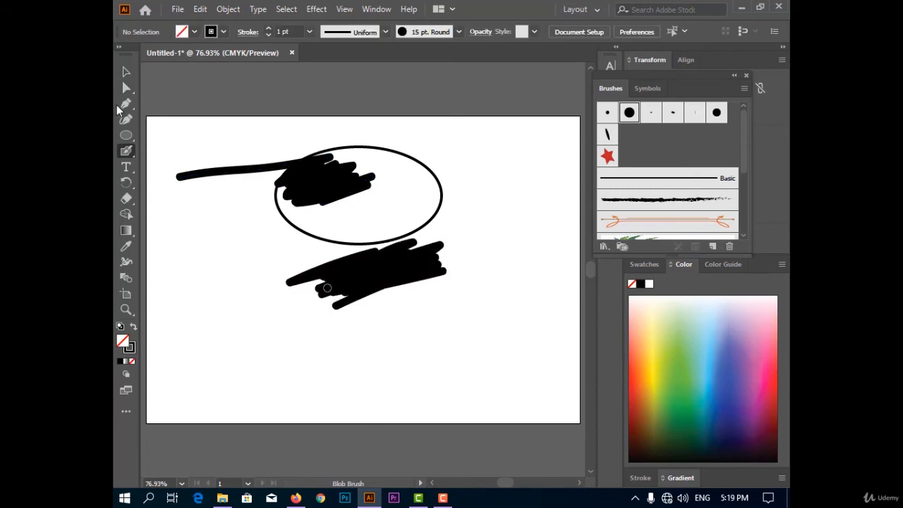
{"action": "key", "text": "a"}
{"action": "left_click", "coordinate": [384, 270]}
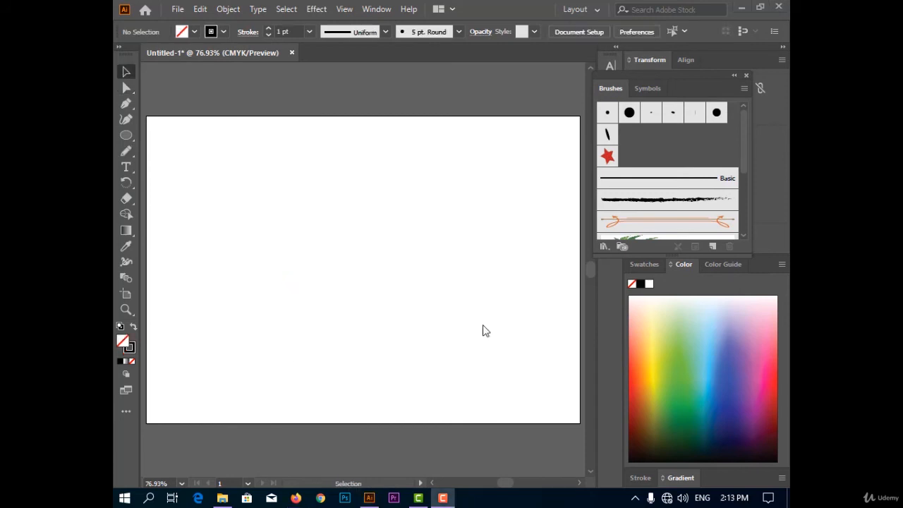
Step: Draw several freehand curves and a straight diagonal line on the artboard with the Pencil tool
{"action": "left_click", "coordinate": [126, 151]}
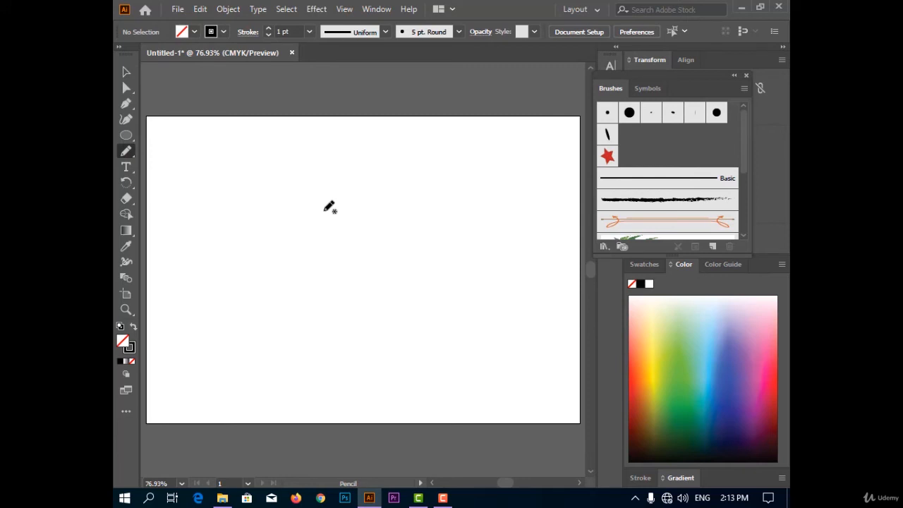
{"action": "mouse_move", "coordinate": [268, 178]}
{"action": "left_mouse_down"}
{"action": "mouse_move", "coordinate": [321, 151]}
{"action": "mouse_move", "coordinate": [431, 224]}
{"action": "mouse_move", "coordinate": [458, 290]}
{"action": "left_mouse_up"}
{"action": "mouse_move", "coordinate": [302, 256]}
{"action": "left_mouse_down"}
{"action": "mouse_move", "coordinate": [560, 157]}
{"action": "mouse_move", "coordinate": [276, 147]}
{"action": "mouse_move", "coordinate": [329, 348]}
{"action": "mouse_move", "coordinate": [418, 361]}
{"action": "left_mouse_up"}
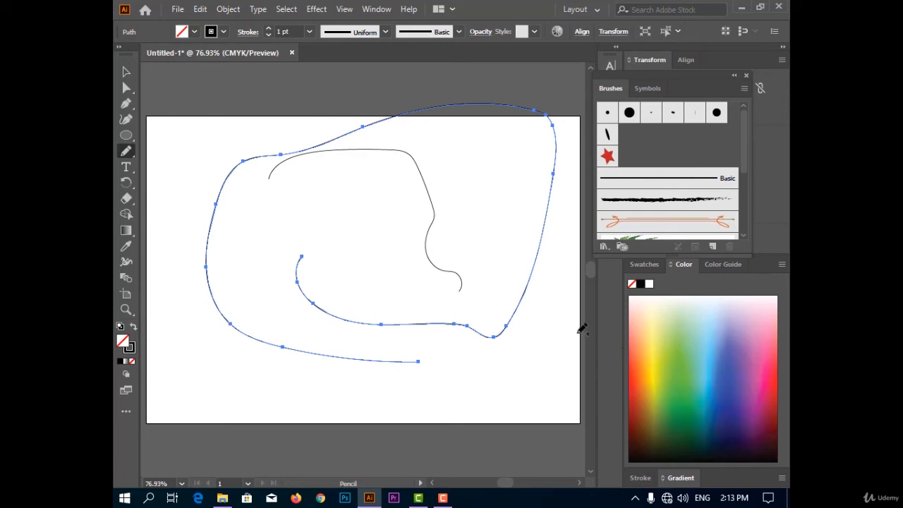
{"action": "mouse_move", "coordinate": [273, 222]}
{"action": "left_mouse_down"}
{"action": "mouse_move", "coordinate": [397, 151]}
{"action": "mouse_move", "coordinate": [403, 295]}
{"action": "mouse_move", "coordinate": [232, 303]}
{"action": "mouse_move", "coordinate": [261, 104]}
{"action": "mouse_move", "coordinate": [410, 250]}
{"action": "mouse_move", "coordinate": [214, 350]}
{"action": "mouse_move", "coordinate": [365, 271]}
{"action": "left_mouse_up"}
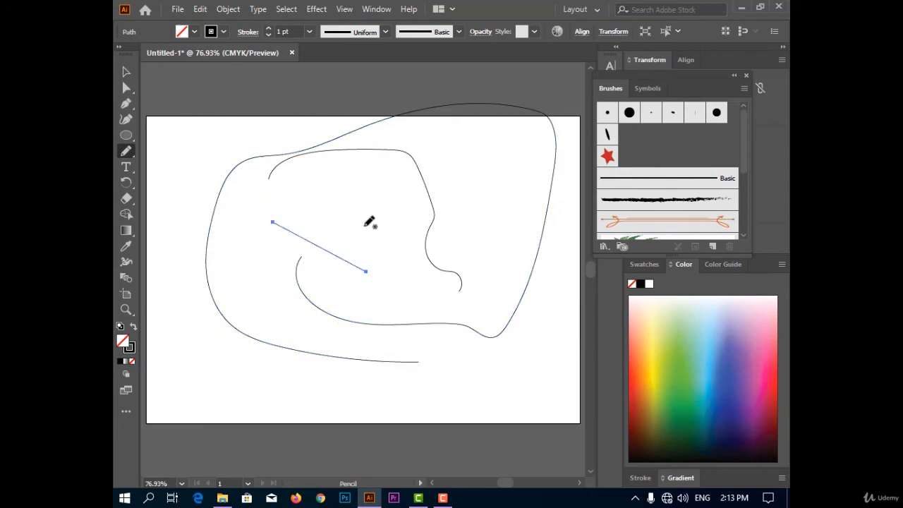
{"action": "mouse_move", "coordinate": [364, 226]}
{"action": "left_mouse_down"}
{"action": "mouse_move", "coordinate": [440, 141]}
{"action": "mouse_move", "coordinate": [349, 89]}
{"action": "mouse_move", "coordinate": [455, 121]}
{"action": "mouse_move", "coordinate": [482, 271]}
{"action": "mouse_move", "coordinate": [342, 378]}
{"action": "mouse_move", "coordinate": [208, 189]}
{"action": "mouse_move", "coordinate": [411, 98]}
{"action": "mouse_move", "coordinate": [507, 284]}
{"action": "mouse_move", "coordinate": [484, 377]}
{"action": "left_mouse_up"}
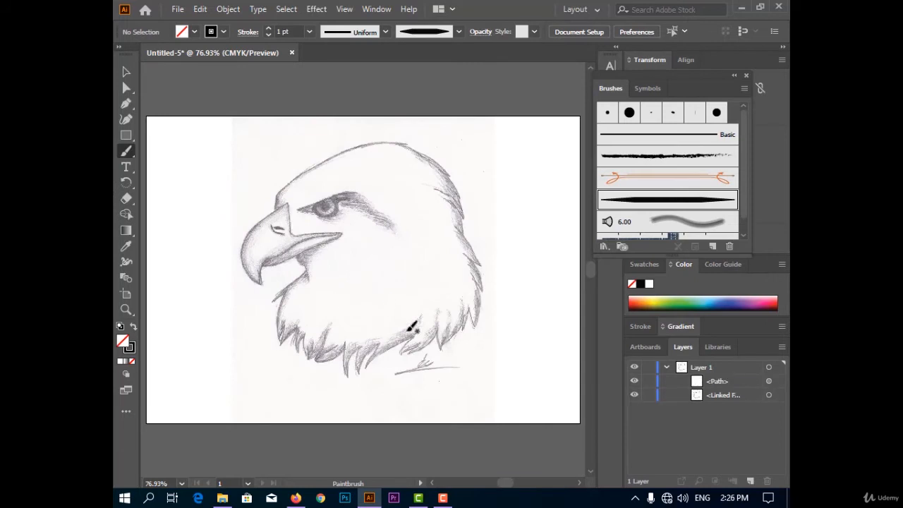
Step: Undo the test brush path and lock the linked eagle sketch in Layer 1
{"action": "key", "text": "ctrl+z"}
{"action": "key", "text": "v"}
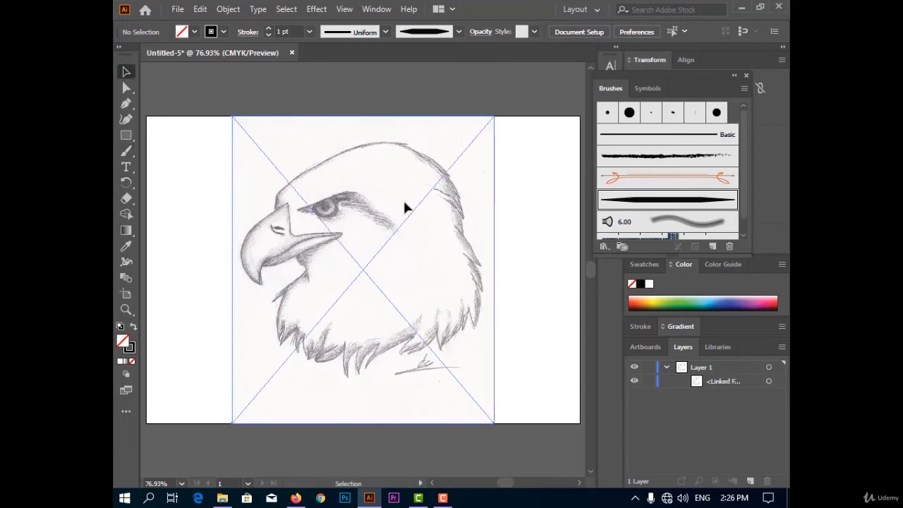
{"action": "left_click", "coordinate": [406, 207]}
{"action": "left_click", "coordinate": [648, 381]}
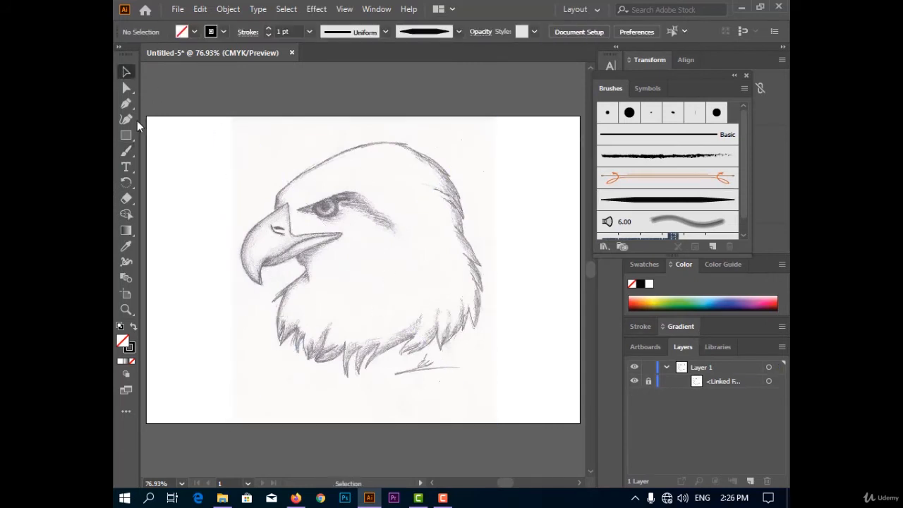
Step: Trace the eagle's hooked mouth line and lower beak edge with the Paintbrush and tapered art brush, undoing inaccurate strokes
{"action": "left_click", "coordinate": [126, 151]}
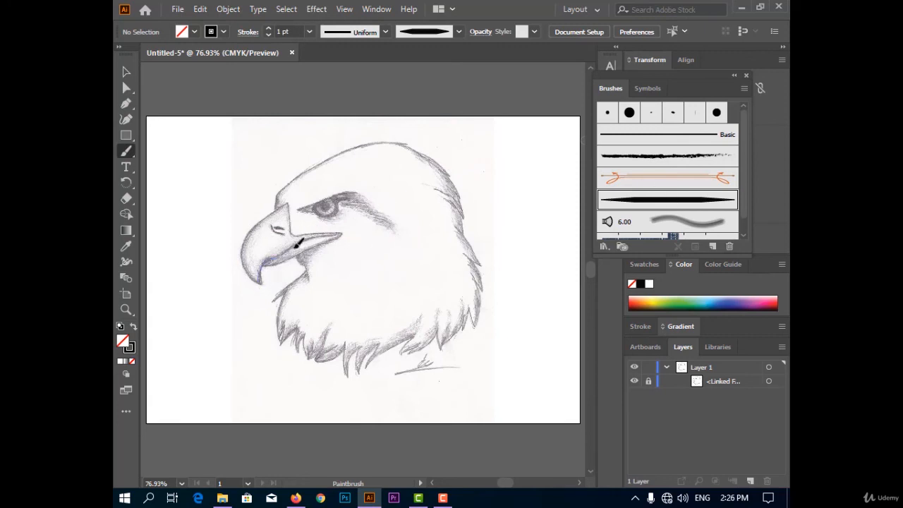
{"action": "left_click_drag", "start_coordinate": [343, 229], "coordinate": [341, 232]}
{"action": "key", "text": "ctrl+z"}
{"action": "left_click_drag", "start_coordinate": [261, 267], "coordinate": [262, 284]}
{"action": "key", "text": "ctrl+z"}
{"action": "mouse_move", "coordinate": [305, 238]}
{"action": "left_mouse_down"}
{"action": "mouse_move", "coordinate": [343, 231]}
{"action": "mouse_move", "coordinate": [268, 282]}
{"action": "left_mouse_up"}
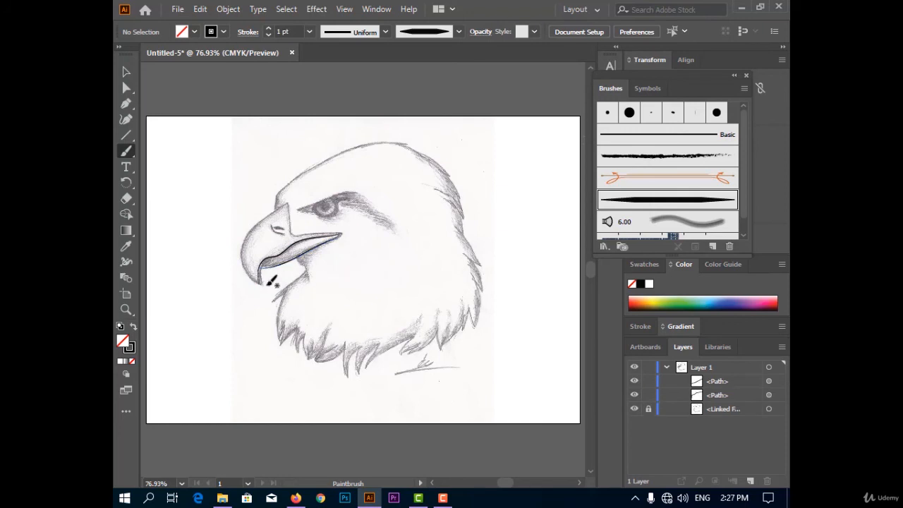
Step: Trace the beak's outer curve, rear edge, upper mouth line and nostril with tapered brush strokes
{"action": "left_click_drag", "start_coordinate": [288, 203], "coordinate": [292, 208]}
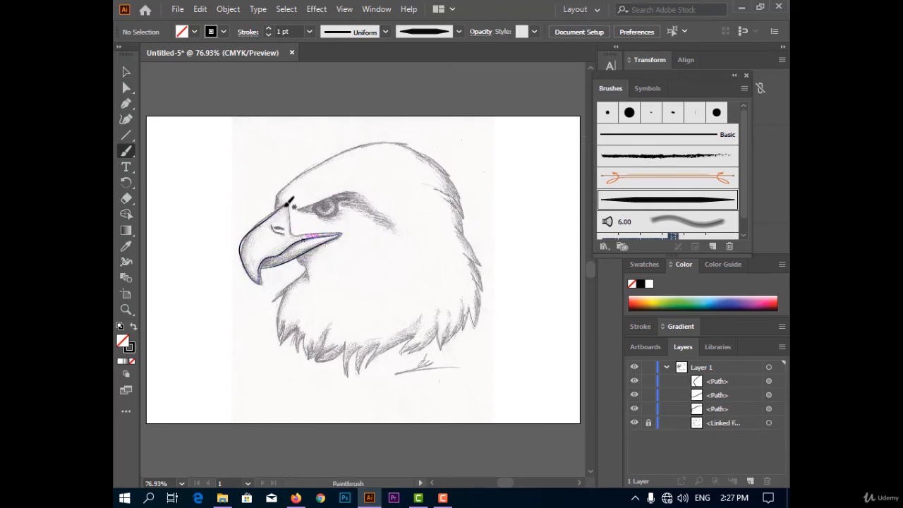
{"action": "mouse_move", "coordinate": [291, 231]}
{"action": "left_mouse_down"}
{"action": "mouse_move", "coordinate": [325, 240]}
{"action": "mouse_move", "coordinate": [291, 233]}
{"action": "mouse_move", "coordinate": [343, 231]}
{"action": "left_mouse_up"}
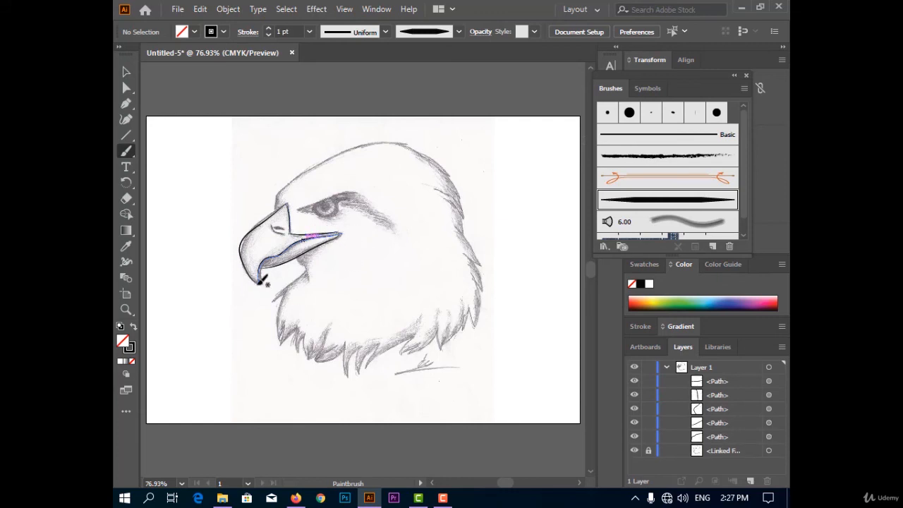
{"action": "left_click_drag", "start_coordinate": [274, 231], "coordinate": [288, 231]}
{"action": "key", "text": "ctrl+z"}
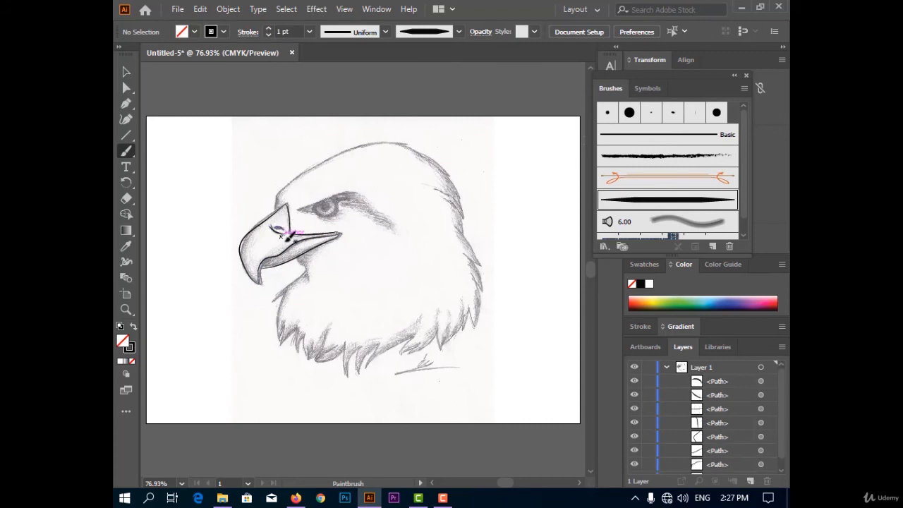
Step: Trace the short forehead edge above the beak and the long crown curve with the tapered art brush, undoing an inaccurate stroke
{"action": "left_click_drag", "start_coordinate": [276, 196], "coordinate": [278, 192]}
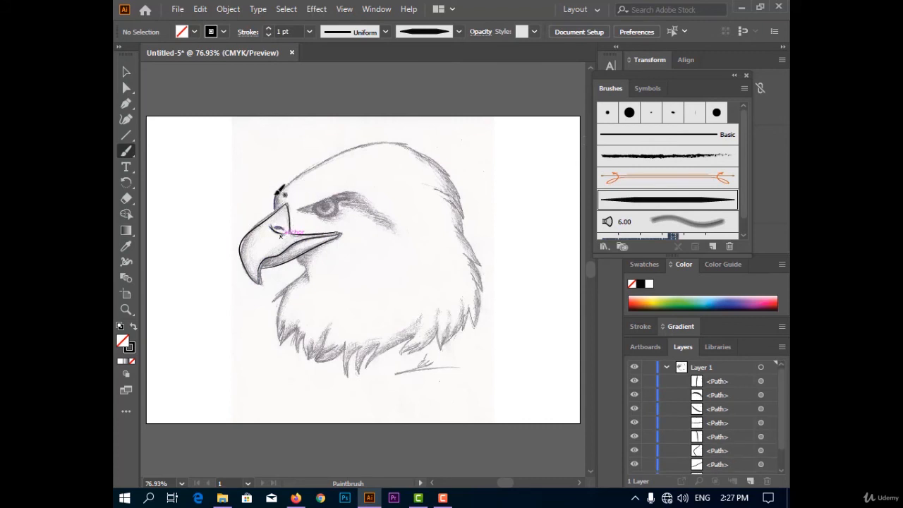
{"action": "left_click_drag", "start_coordinate": [325, 167], "coordinate": [346, 156]}
{"action": "key", "text": "ctrl+z"}
{"action": "mouse_move", "coordinate": [277, 197]}
{"action": "left_mouse_down"}
{"action": "mouse_move", "coordinate": [329, 159]}
{"action": "mouse_move", "coordinate": [378, 144]}
{"action": "left_mouse_up"}
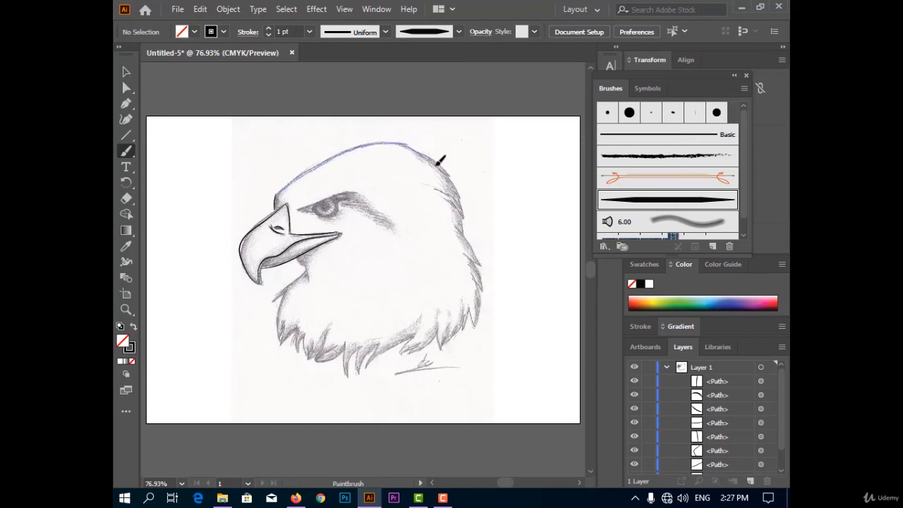
Step: Trace the back of the head and the jagged feather tips down the rear of the neck with tapered strokes, undoing a misplaced one
{"action": "left_click_drag", "start_coordinate": [452, 173], "coordinate": [468, 243]}
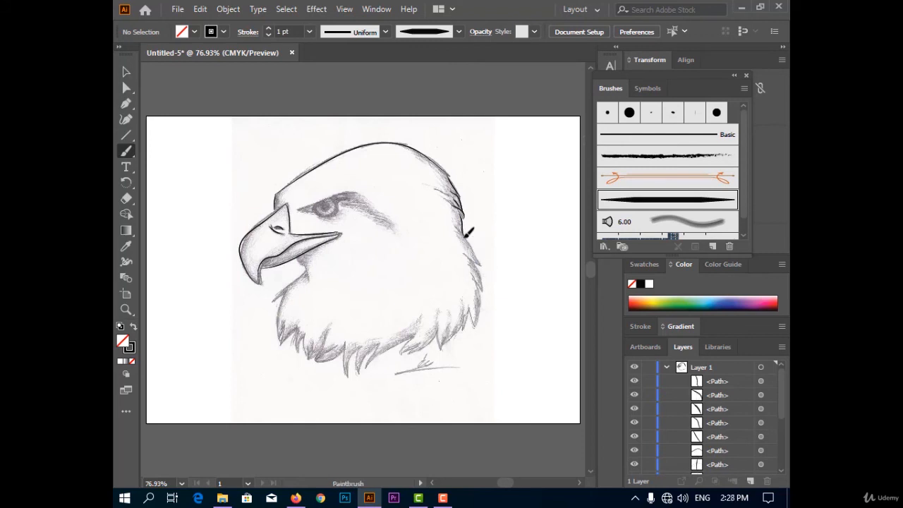
{"action": "mouse_move", "coordinate": [481, 265]}
{"action": "left_mouse_down"}
{"action": "mouse_move", "coordinate": [487, 269]}
{"action": "mouse_move", "coordinate": [481, 264]}
{"action": "left_mouse_up"}
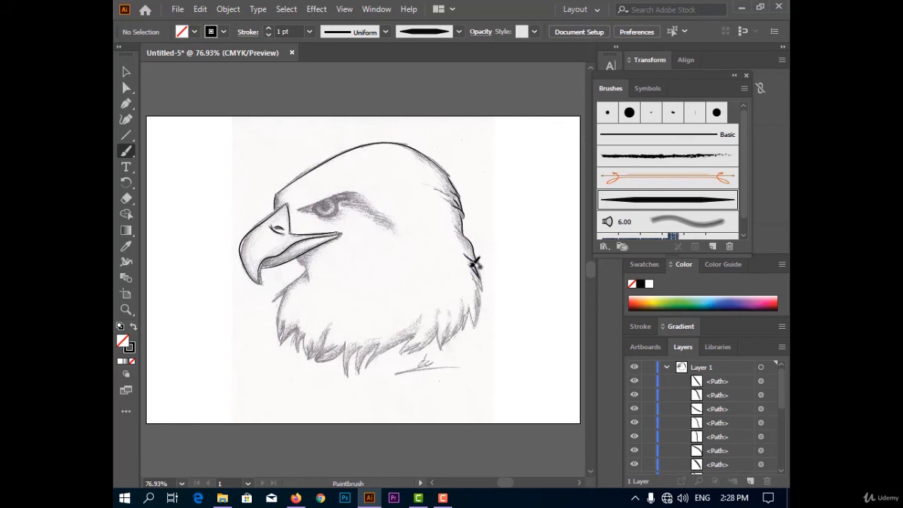
{"action": "mouse_move", "coordinate": [482, 286]}
{"action": "left_mouse_down"}
{"action": "mouse_move", "coordinate": [476, 326]}
{"action": "mouse_move", "coordinate": [481, 311]}
{"action": "mouse_move", "coordinate": [476, 324]}
{"action": "mouse_move", "coordinate": [473, 311]}
{"action": "mouse_move", "coordinate": [463, 331]}
{"action": "mouse_move", "coordinate": [464, 310]}
{"action": "mouse_move", "coordinate": [441, 353]}
{"action": "mouse_move", "coordinate": [450, 325]}
{"action": "mouse_move", "coordinate": [445, 347]}
{"action": "left_mouse_up"}
{"action": "left_click_drag", "start_coordinate": [437, 315], "coordinate": [437, 314]}
{"action": "key", "text": "ctrl+z"}
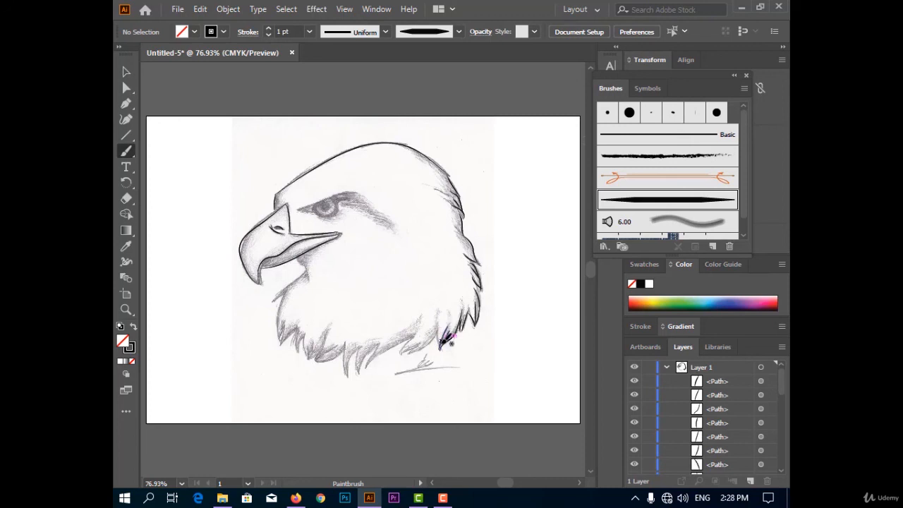
Step: Trace the pointed feathers along the lower edge of the neck from back to front, undoing inaccurate strokes
{"action": "mouse_move", "coordinate": [441, 347]}
{"action": "left_mouse_down"}
{"action": "mouse_move", "coordinate": [440, 326]}
{"action": "mouse_move", "coordinate": [415, 349]}
{"action": "mouse_move", "coordinate": [427, 348]}
{"action": "mouse_move", "coordinate": [437, 325]}
{"action": "mouse_move", "coordinate": [445, 337]}
{"action": "mouse_move", "coordinate": [404, 355]}
{"action": "mouse_move", "coordinate": [415, 335]}
{"action": "left_mouse_up"}
{"action": "key", "text": "ctrl+z"}
{"action": "mouse_move", "coordinate": [365, 369]}
{"action": "left_mouse_down"}
{"action": "mouse_move", "coordinate": [416, 337]}
{"action": "mouse_move", "coordinate": [365, 370]}
{"action": "mouse_move", "coordinate": [368, 345]}
{"action": "mouse_move", "coordinate": [348, 352]}
{"action": "mouse_move", "coordinate": [345, 339]}
{"action": "mouse_move", "coordinate": [347, 359]}
{"action": "mouse_move", "coordinate": [345, 340]}
{"action": "mouse_move", "coordinate": [314, 362]}
{"action": "mouse_move", "coordinate": [326, 337]}
{"action": "mouse_move", "coordinate": [312, 360]}
{"action": "mouse_move", "coordinate": [305, 335]}
{"action": "mouse_move", "coordinate": [299, 347]}
{"action": "mouse_move", "coordinate": [285, 326]}
{"action": "left_mouse_up"}
{"action": "key", "text": "ctrl+z"}
{"action": "key", "text": "ctrl+z"}
{"action": "key", "text": "ctrl+z"}
{"action": "key", "text": "ctrl+z"}
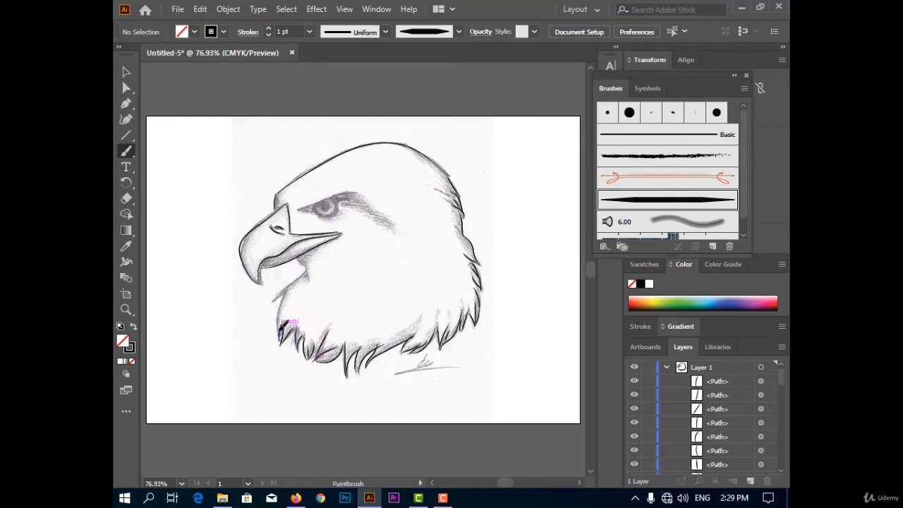
Step: Trace the front neck edge, its small feather tip and the throat line below the beak, undoing inaccurate strokes
{"action": "left_click_drag", "start_coordinate": [309, 278], "coordinate": [309, 277]}
{"action": "key", "text": "ctrl+z"}
{"action": "mouse_move", "coordinate": [280, 343]}
{"action": "left_mouse_down"}
{"action": "mouse_move", "coordinate": [277, 299]}
{"action": "mouse_move", "coordinate": [279, 328]}
{"action": "left_mouse_up"}
{"action": "key", "text": "ctrl+z"}
{"action": "left_click_drag", "start_coordinate": [285, 292], "coordinate": [273, 302]}
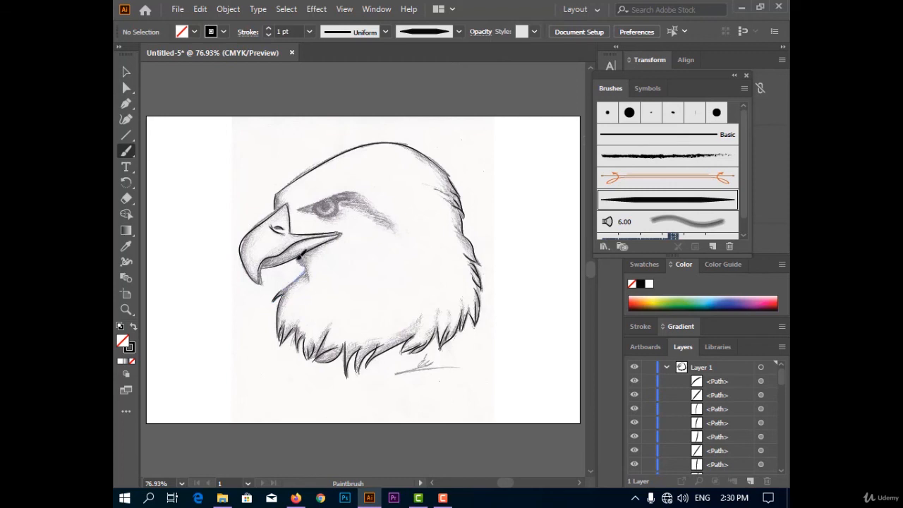
{"action": "left_click_drag", "start_coordinate": [299, 258], "coordinate": [307, 286]}
{"action": "key", "text": "ctrl+z"}
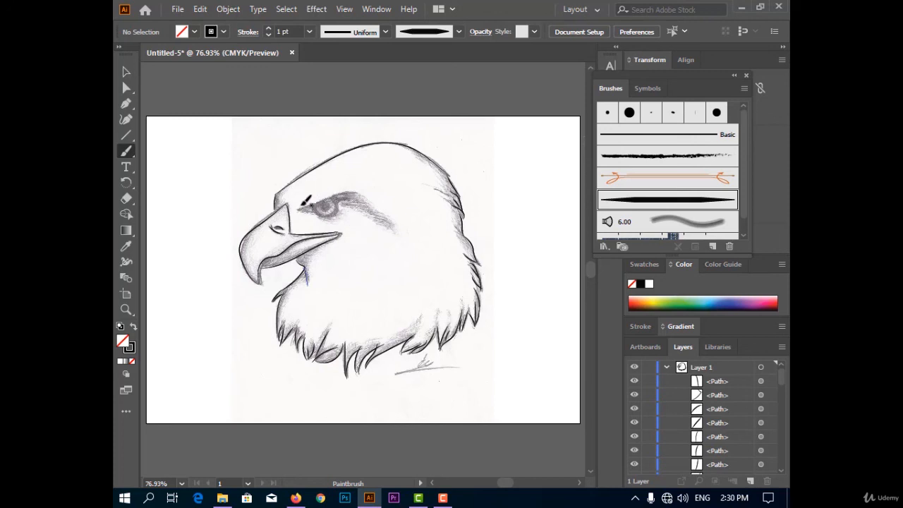
Step: Trace the brow, the feather marks behind the eye and the eye outline, and paint the pupil with the 15 pt. Round brush
{"action": "mouse_move", "coordinate": [335, 196]}
{"action": "left_mouse_down"}
{"action": "mouse_move", "coordinate": [355, 194]}
{"action": "mouse_move", "coordinate": [395, 219]}
{"action": "mouse_move", "coordinate": [392, 229]}
{"action": "left_mouse_up"}
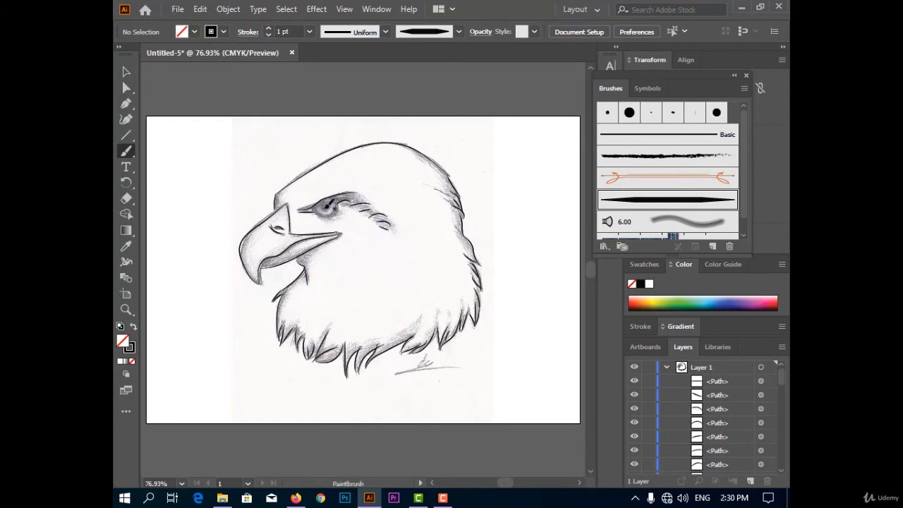
{"action": "left_click_drag", "start_coordinate": [338, 192], "coordinate": [326, 205]}
{"action": "left_click", "coordinate": [624, 114]}
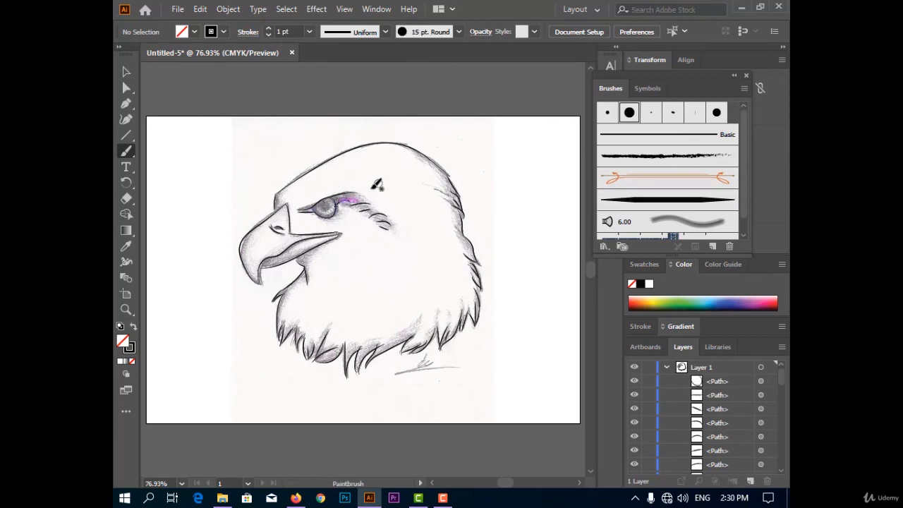
{"action": "left_click", "coordinate": [325, 206]}
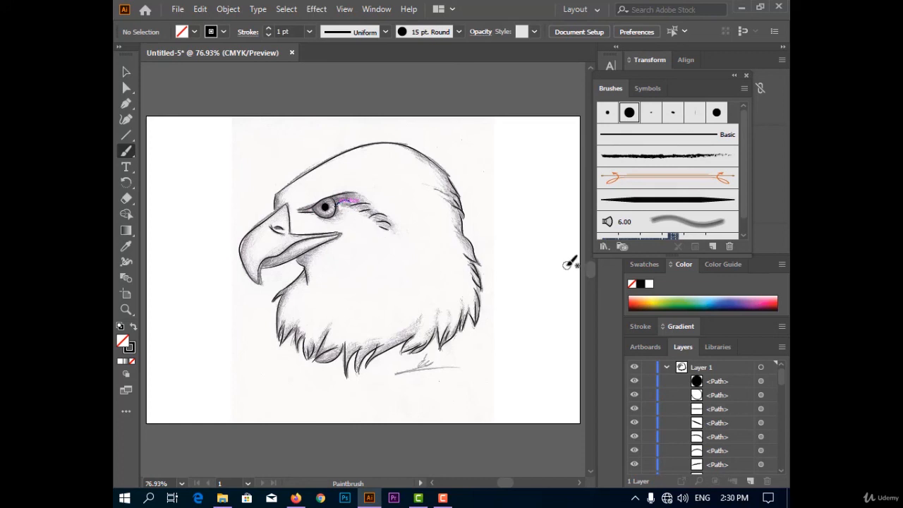
Step: Remove the linked eagle sketch beneath the traced paths in Layer 1 and switch to the Selection tool
{"action": "scroll", "coordinate": [679, 416], "scroll_direction": "down", "scroll_amount": 5}
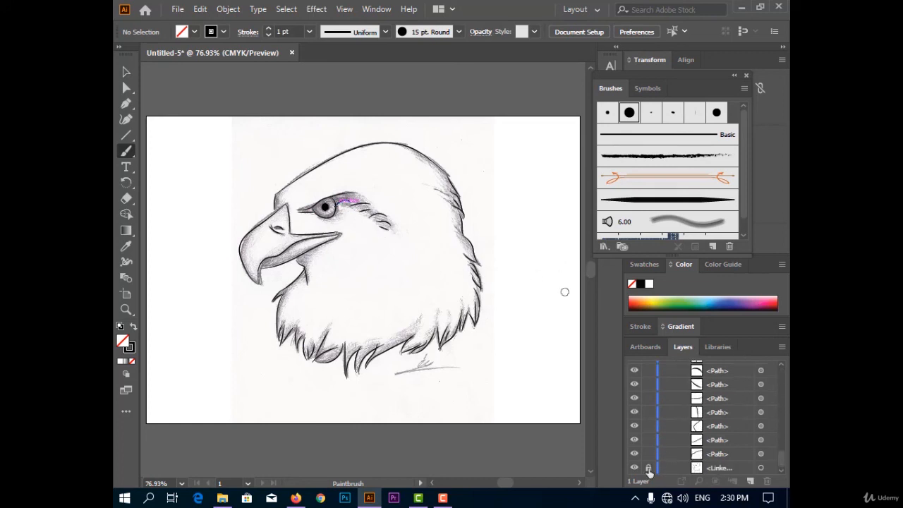
{"action": "left_click", "coordinate": [633, 472]}
{"action": "key", "text": "v"}
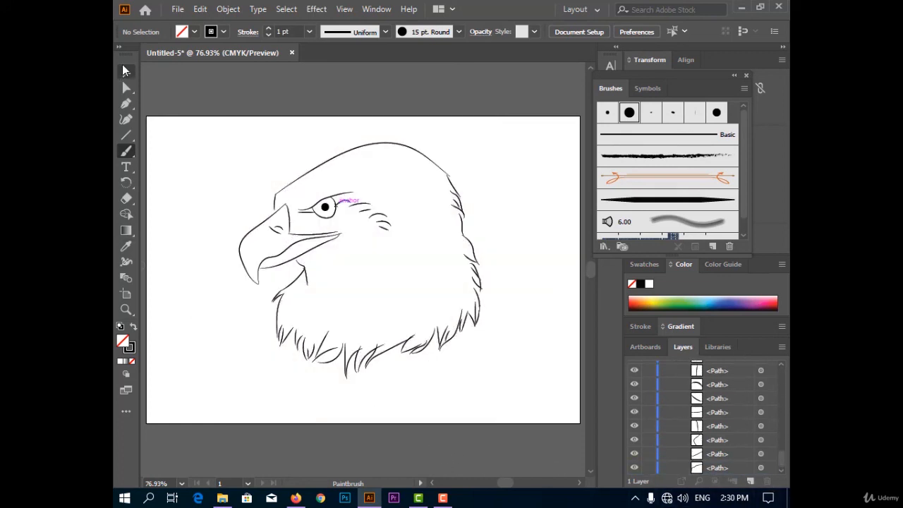